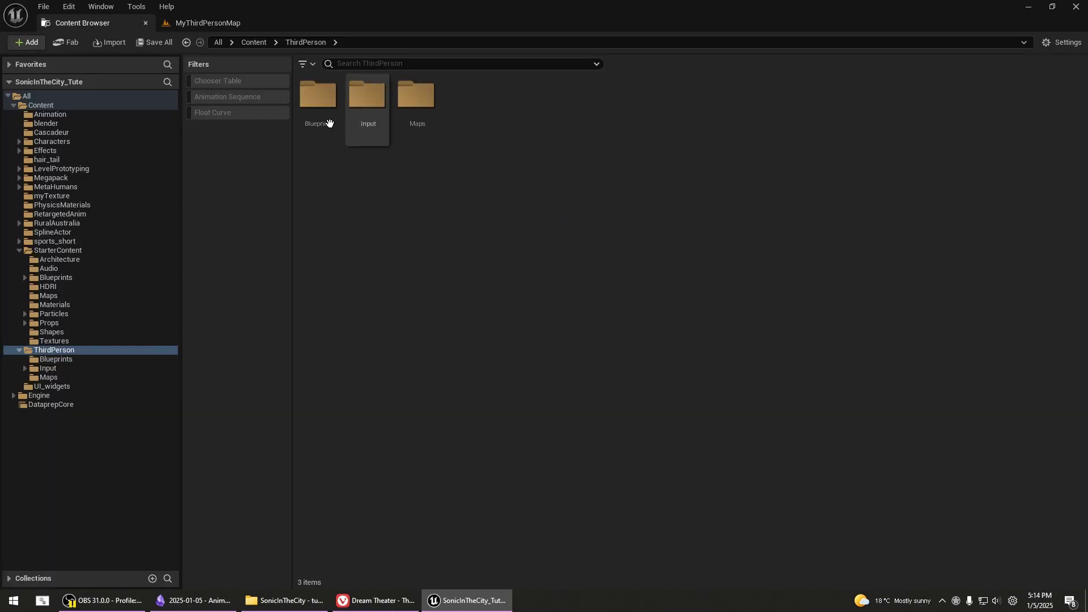
Open My_ThirdPersonCharacter_BP from ThirdPerson/Blueprints and select its Face mesh component.
{"action": "double_click", "coordinate": [330, 124]}
{"action": "double_click", "coordinate": [566, 125]}
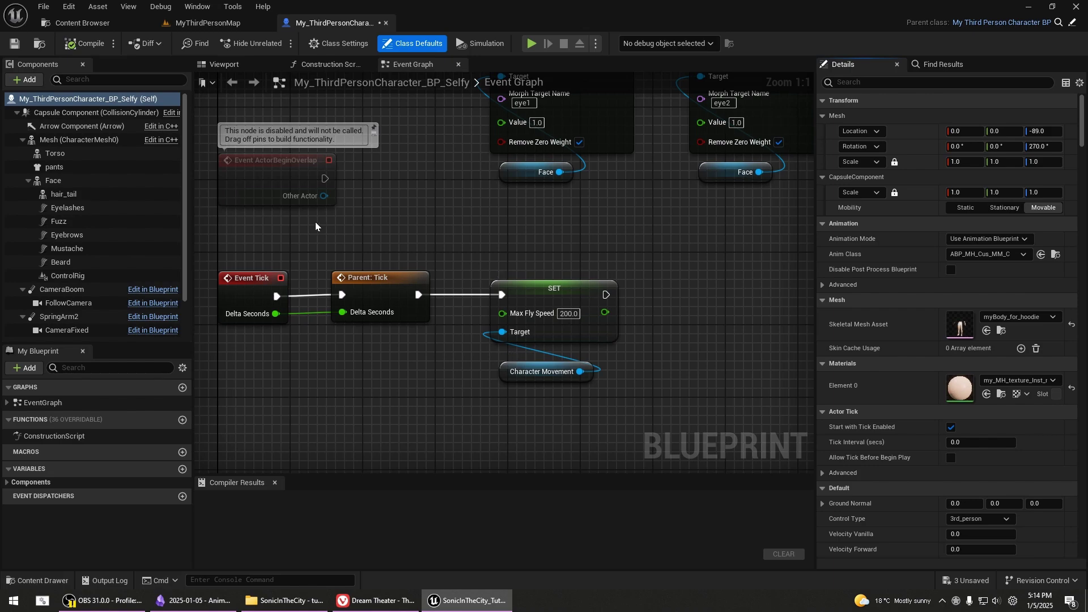
{"action": "left_click", "coordinate": [54, 181]}
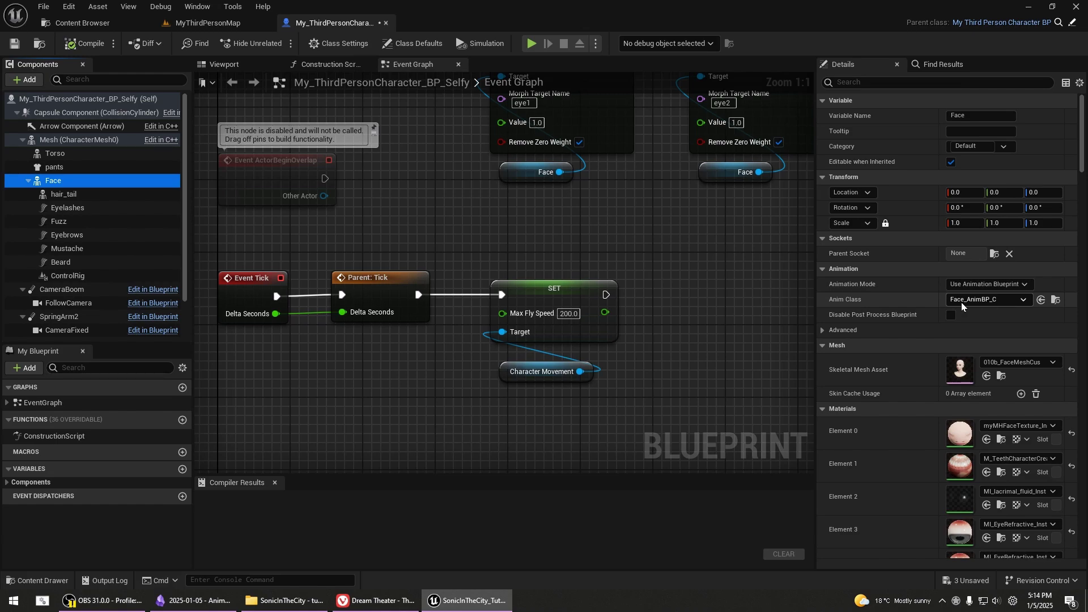
Browse from the Face component's Anim Class to Face_AnimBP and open it for editing.
{"action": "left_click", "coordinate": [1056, 299]}
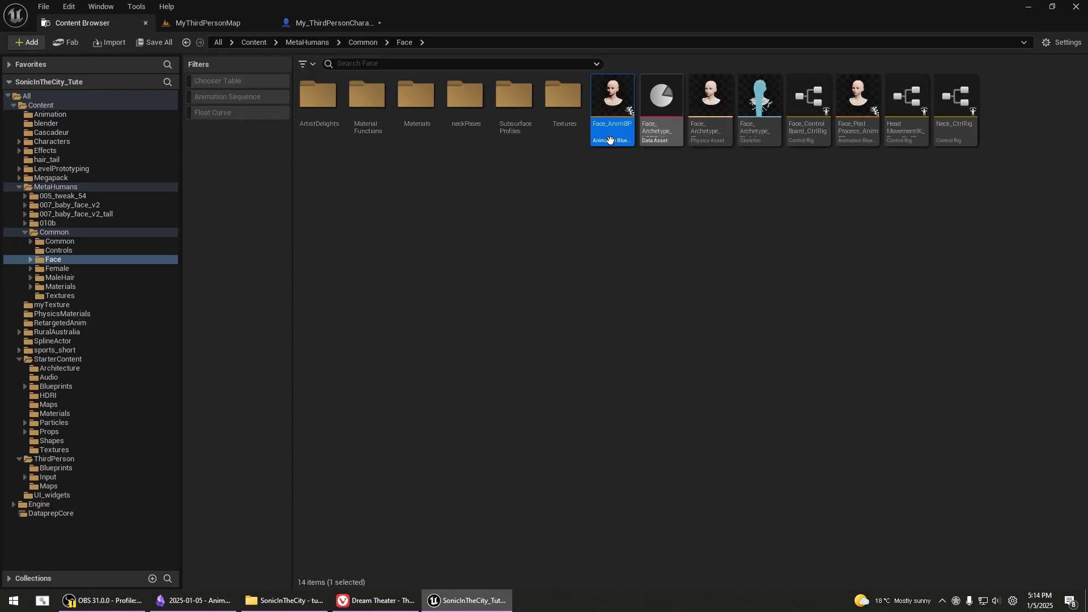
{"action": "mouse_move", "coordinate": [613, 107]}
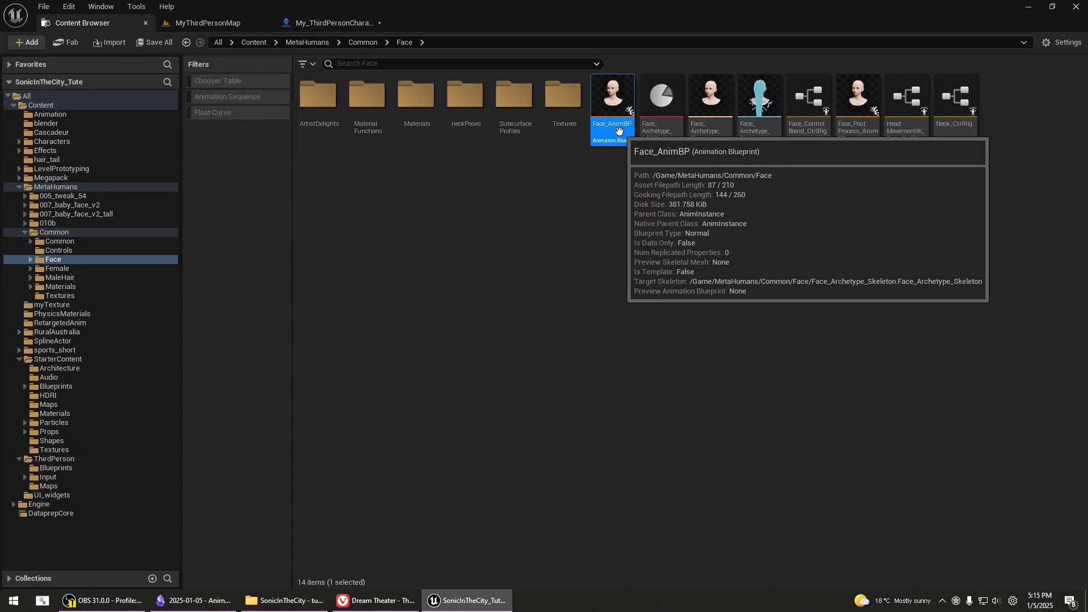
{"action": "double_click", "coordinate": [607, 130]}
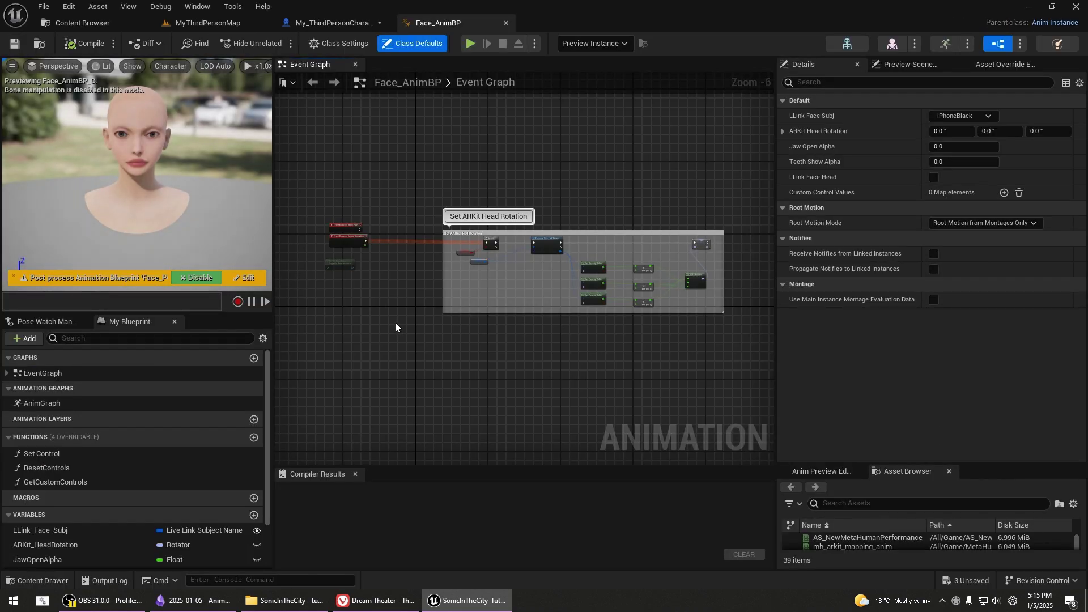
Arrange Begin Play and Try Get Pawn Owner together in the Face_AnimBP event graph.
{"action": "right_click_drag", "start_coordinate": [388, 324], "coordinate": [440, 326]}
{"action": "scroll", "coordinate": [440, 326], "scroll_direction": "up", "scroll_amount": 6}
{"action": "right_click_drag", "start_coordinate": [468, 289], "coordinate": [578, 356]}
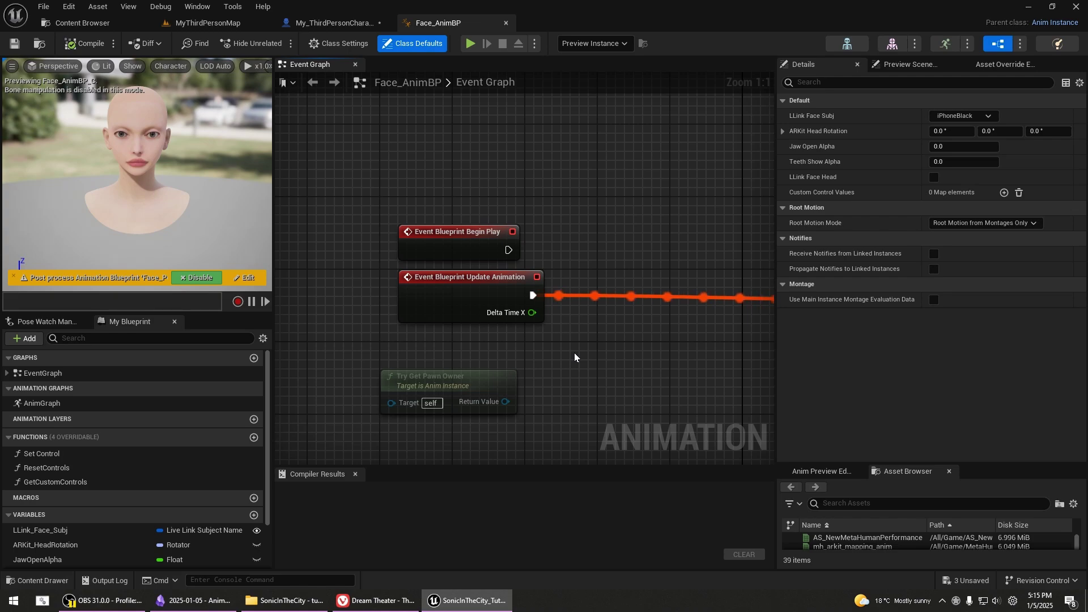
{"action": "left_click_drag", "start_coordinate": [468, 374], "coordinate": [562, 147]}
{"action": "right_click_drag", "start_coordinate": [598, 309], "coordinate": [430, 406]}
{"action": "left_click_drag", "start_coordinate": [429, 405], "coordinate": [446, 200]}
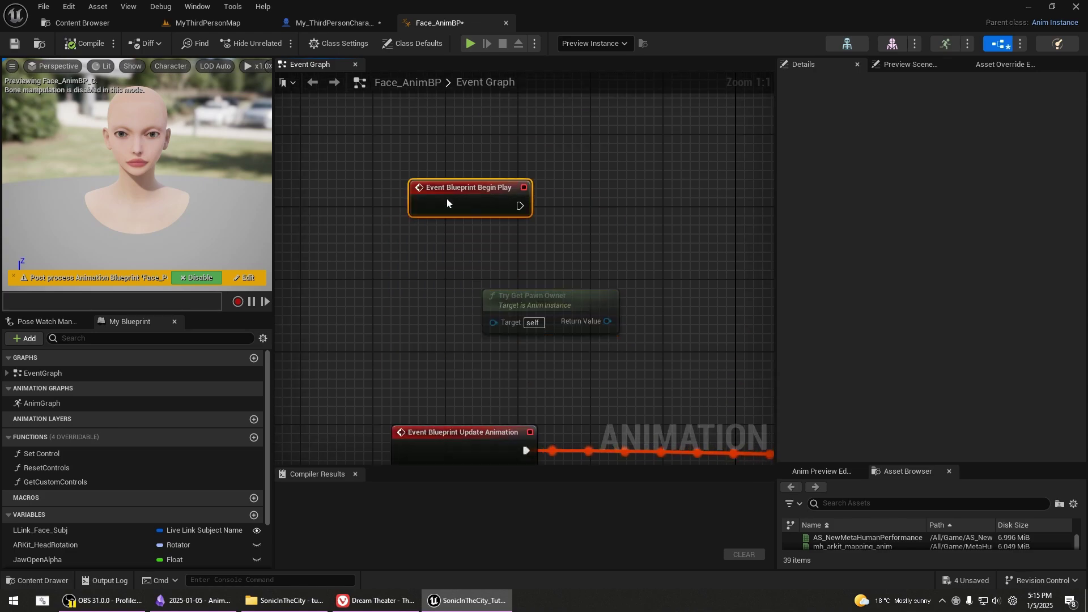
{"action": "right_click_drag", "start_coordinate": [564, 298], "coordinate": [445, 347]}
{"action": "left_click_drag", "start_coordinate": [446, 347], "coordinate": [386, 317]}
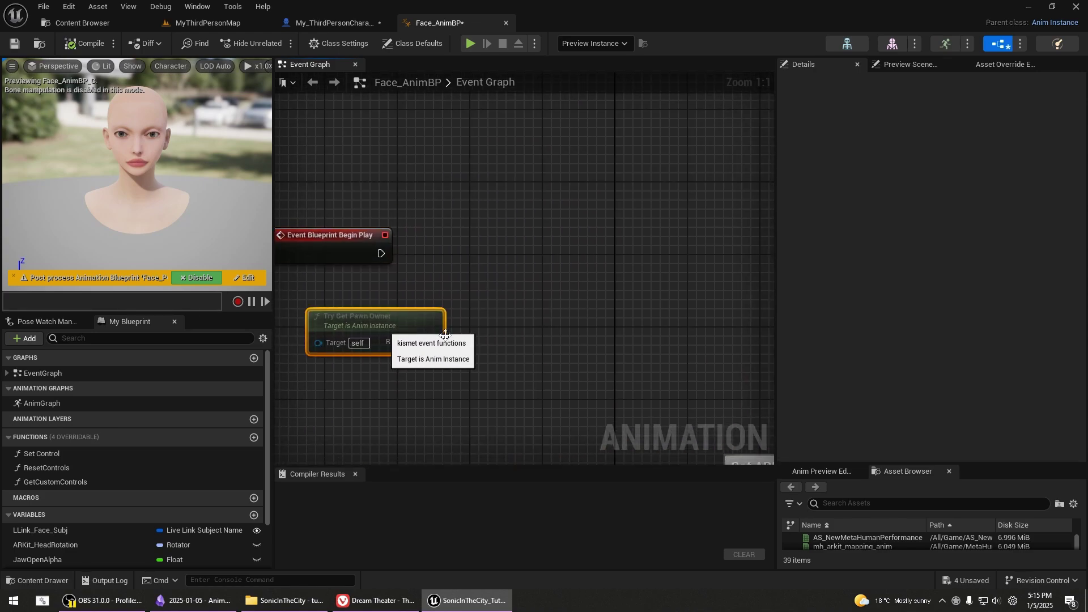
{"action": "right_click_drag", "start_coordinate": [482, 352], "coordinate": [550, 365]}
Cast the pawn owner's Return Value to My_ThirdPersonCharacter_BP after Begin Play.
{"action": "left_click_drag", "start_coordinate": [503, 354], "coordinate": [550, 329]}
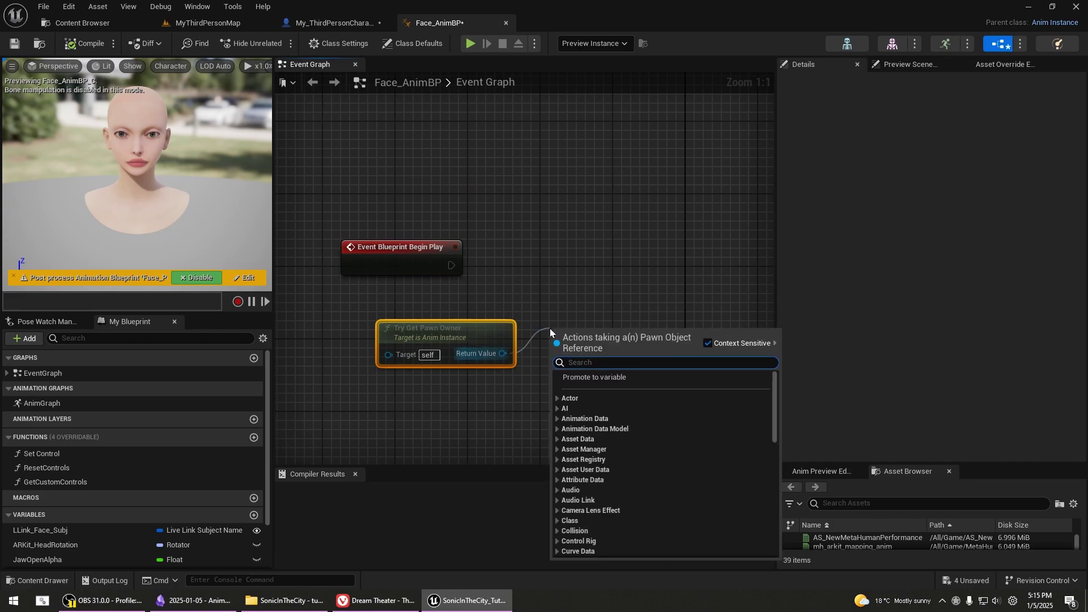
{"action": "type", "text": "cast"}
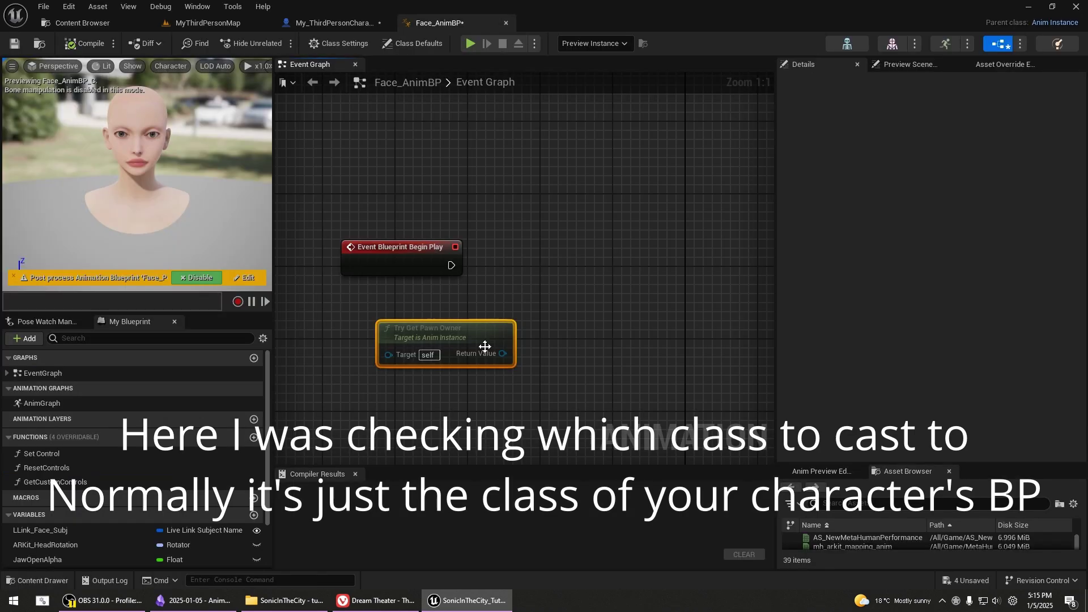
{"action": "left_click_drag", "start_coordinate": [502, 354], "coordinate": [552, 308]}
{"action": "type", "text": "cast"}
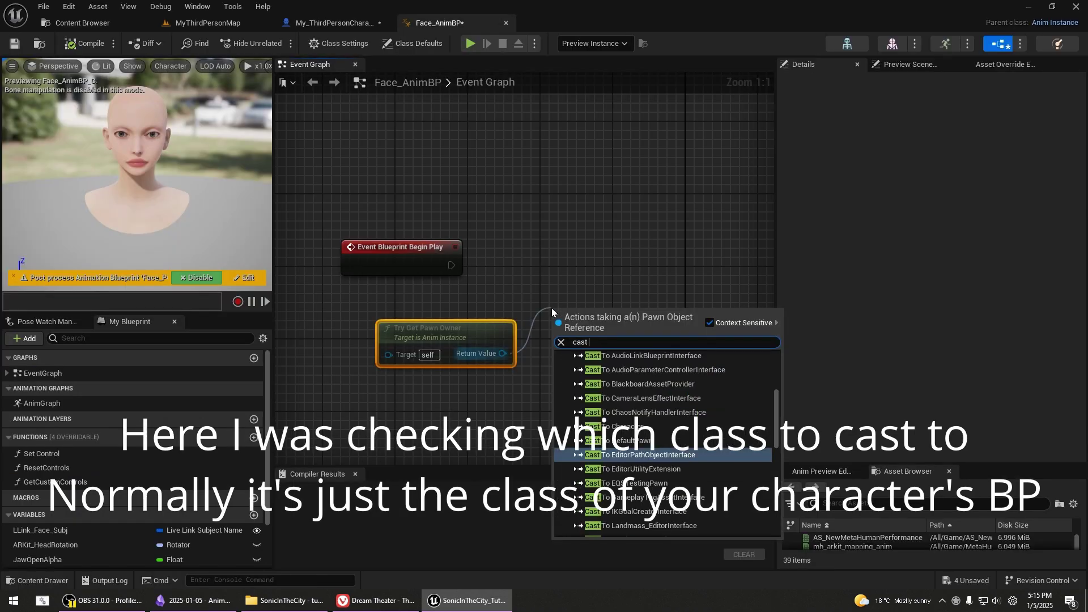
{"action": "type", "text": " to my"}
{"action": "left_click", "coordinate": [676, 388]}
{"action": "left_click_drag", "start_coordinate": [425, 329], "coordinate": [490, 332]}
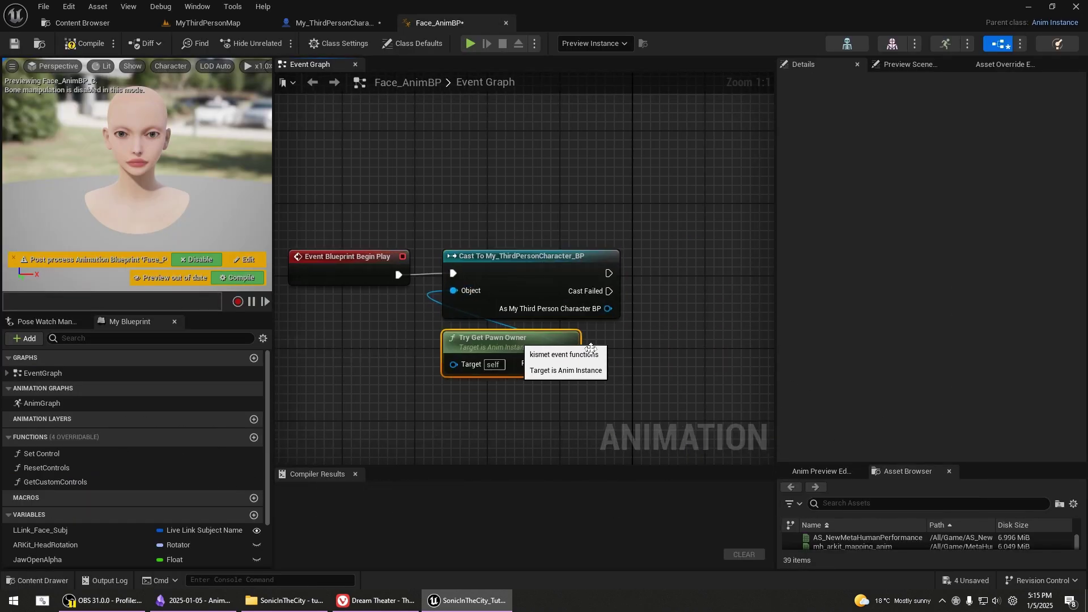
{"action": "right_click_drag", "start_coordinate": [596, 255], "coordinate": [461, 264]}
Promote the cast character to a new variable and select the Sequence node by Update Animation.
{"action": "left_click_drag", "start_coordinate": [527, 307], "coordinate": [586, 339]}
{"action": "left_click", "coordinate": [639, 394]}
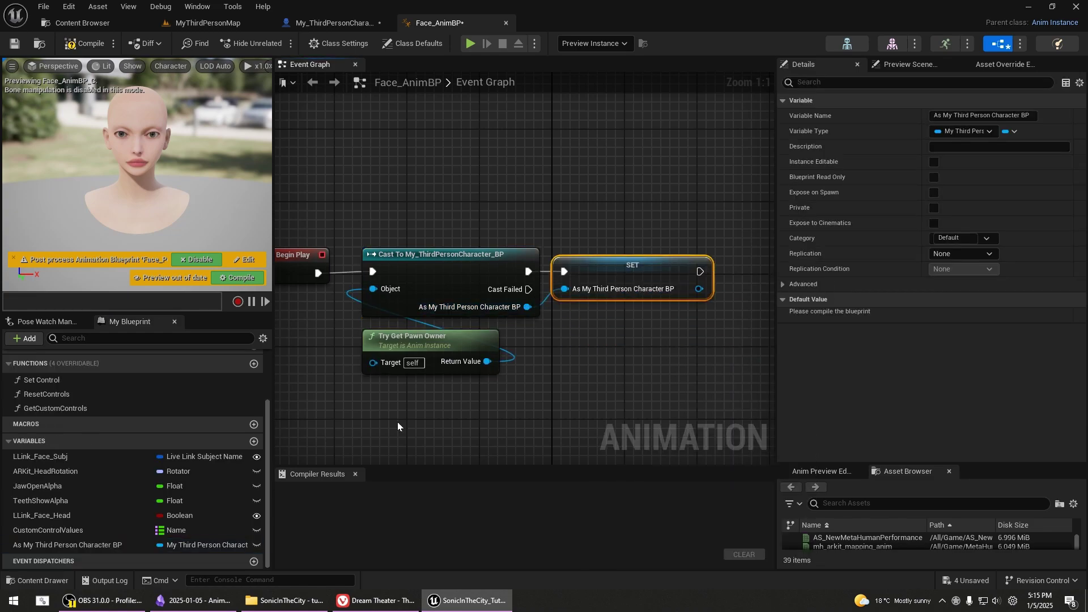
{"action": "right_click_drag", "start_coordinate": [449, 432], "coordinate": [486, 266]}
{"action": "left_click", "coordinate": [496, 259]}
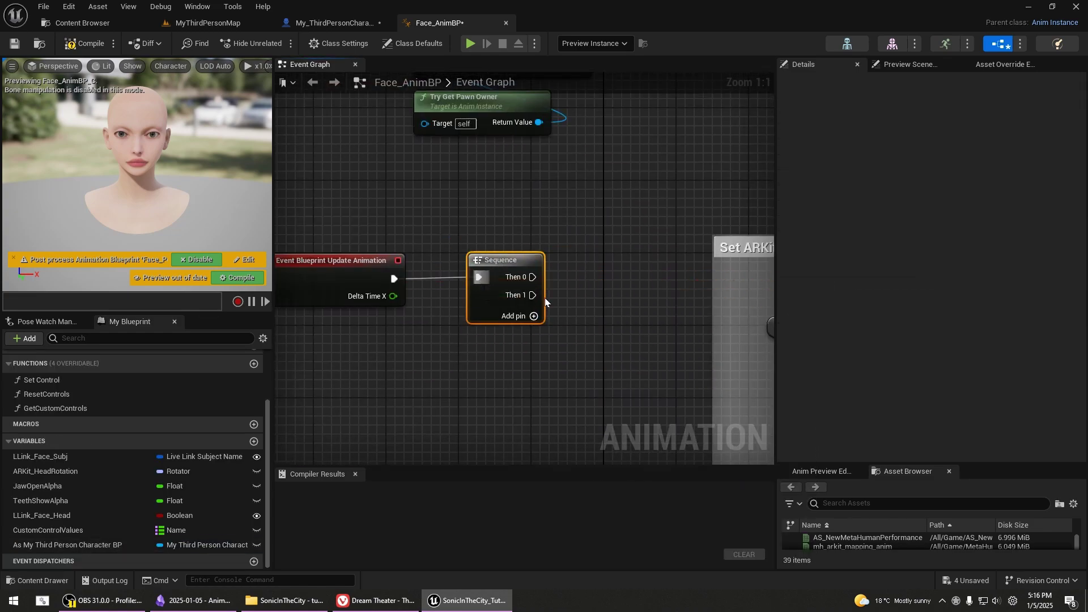
Wire Sequence Then 0 to Set ARKit and add an Is Valid check on the character variable.
{"action": "left_click_drag", "start_coordinate": [533, 277], "coordinate": [550, 280]}
{"action": "right_click_drag", "start_coordinate": [393, 298], "coordinate": [550, 222]}
{"action": "left_click_drag", "start_coordinate": [98, 553], "coordinate": [341, 353], "text": "ctrl"}
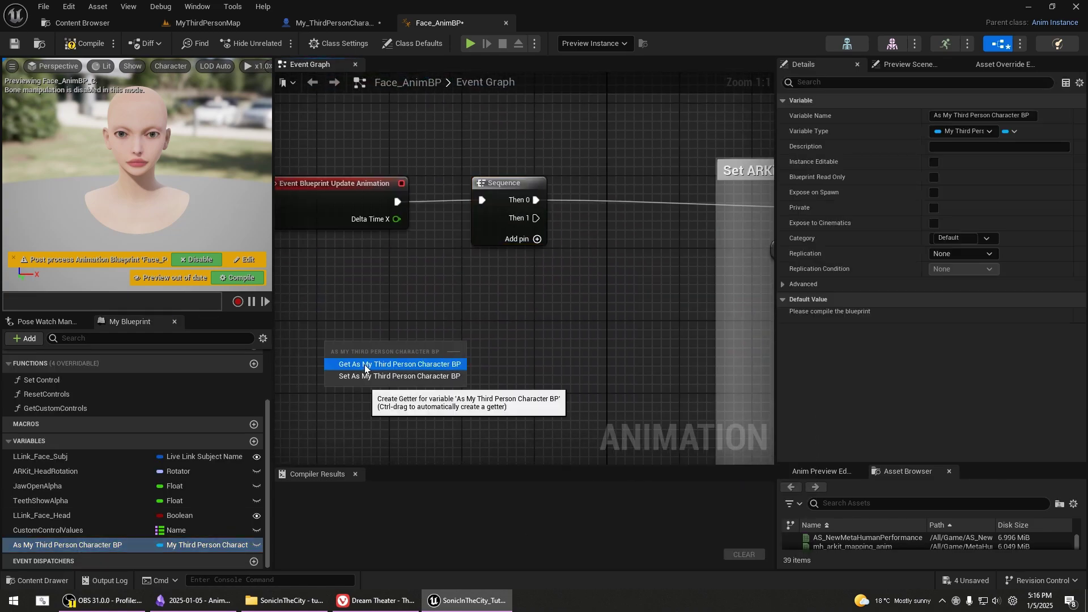
{"action": "left_click_drag", "start_coordinate": [437, 349], "coordinate": [480, 333]}
{"action": "type", "text": "is valid"}
{"action": "key", "text": "Return"}
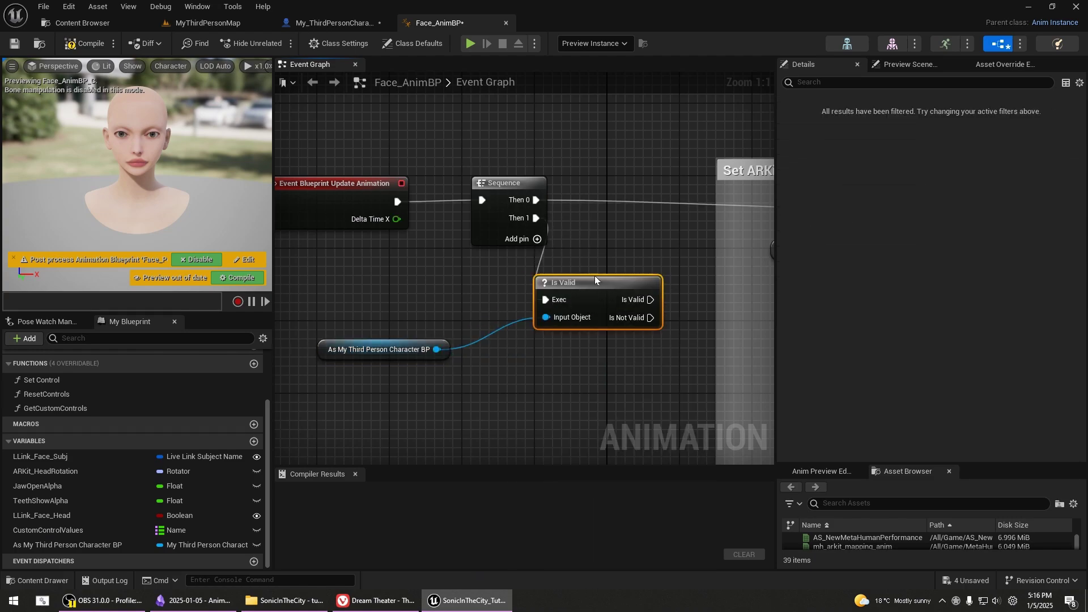
{"action": "right_click_drag", "start_coordinate": [595, 275], "coordinate": [622, 259]}
Get the character's CameraFixed world location, checking its camera components in the character blueprint.
{"action": "mouse_move", "coordinate": [408, 333]}
{"action": "left_mouse_down"}
{"action": "mouse_move", "coordinate": [382, 332]}
{"action": "mouse_move", "coordinate": [460, 373]}
{"action": "left_mouse_up"}
{"action": "type", "text": "get world location"}
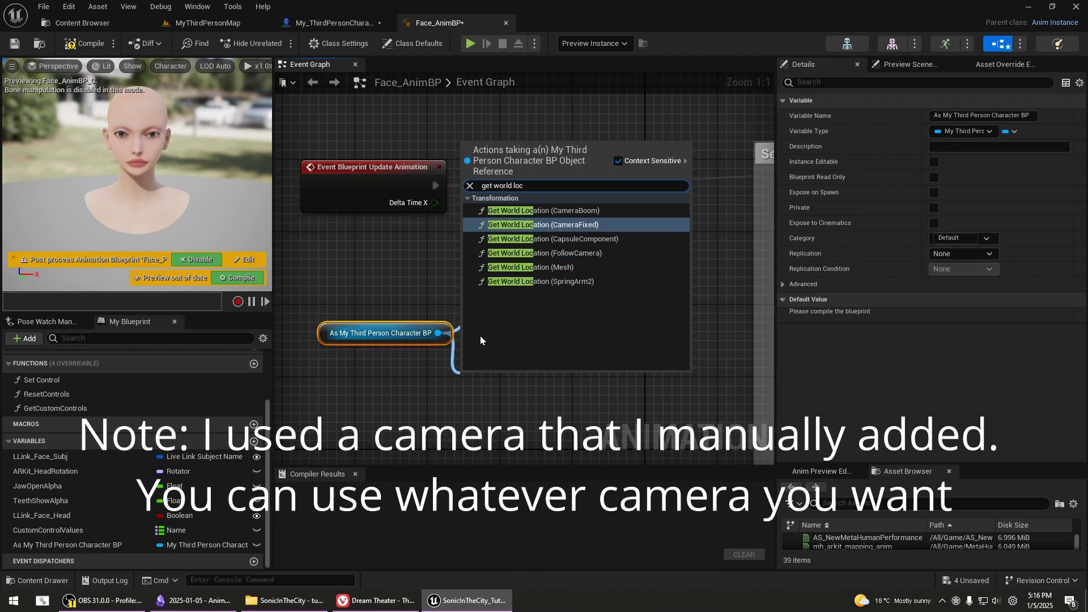
{"action": "left_click", "coordinate": [544, 225]}
{"action": "left_click", "coordinate": [334, 22]}
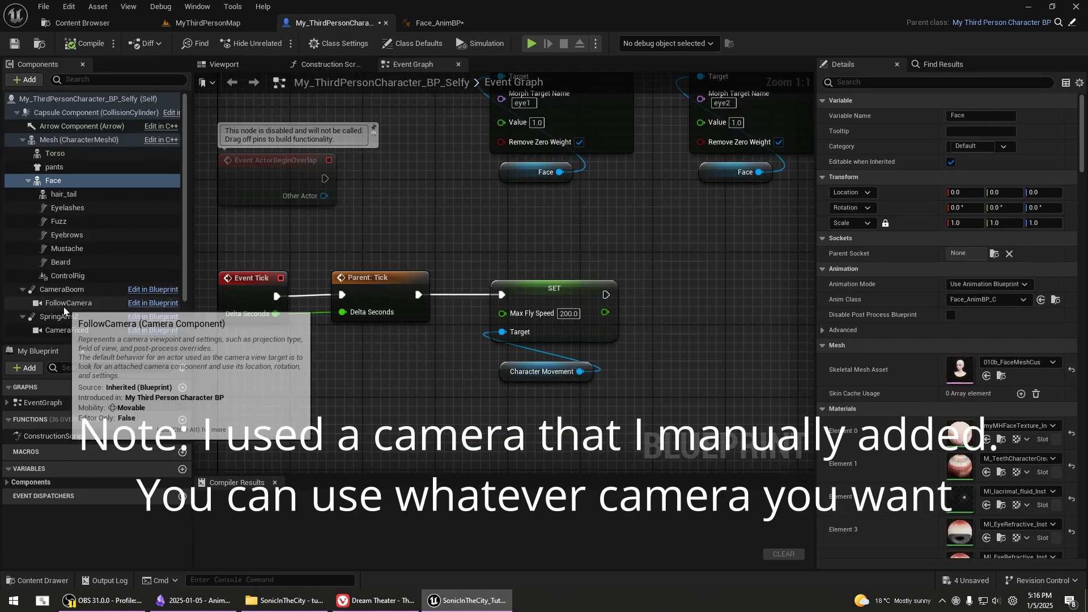
{"action": "left_click", "coordinate": [255, 68]}
{"action": "left_click", "coordinate": [73, 319]}
{"action": "left_click", "coordinate": [440, 23]}
Promote the world location to a new cam_world_loc vector variable and compile Face_AnimBP.
{"action": "right_click_drag", "start_coordinate": [553, 338], "coordinate": [545, 240]}
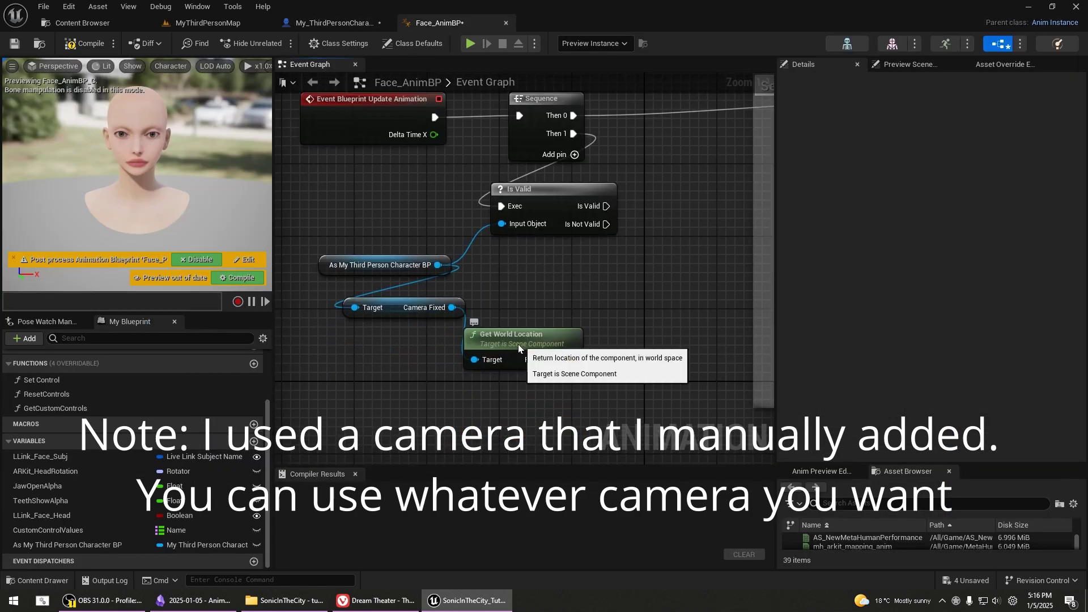
{"action": "left_click_drag", "start_coordinate": [454, 347], "coordinate": [532, 361]}
{"action": "left_click", "coordinate": [573, 396]}
{"action": "type", "text": "cam_world_loc"}
{"action": "key", "text": "Return"}
{"action": "right_click_drag", "start_coordinate": [515, 262], "coordinate": [515, 312]}
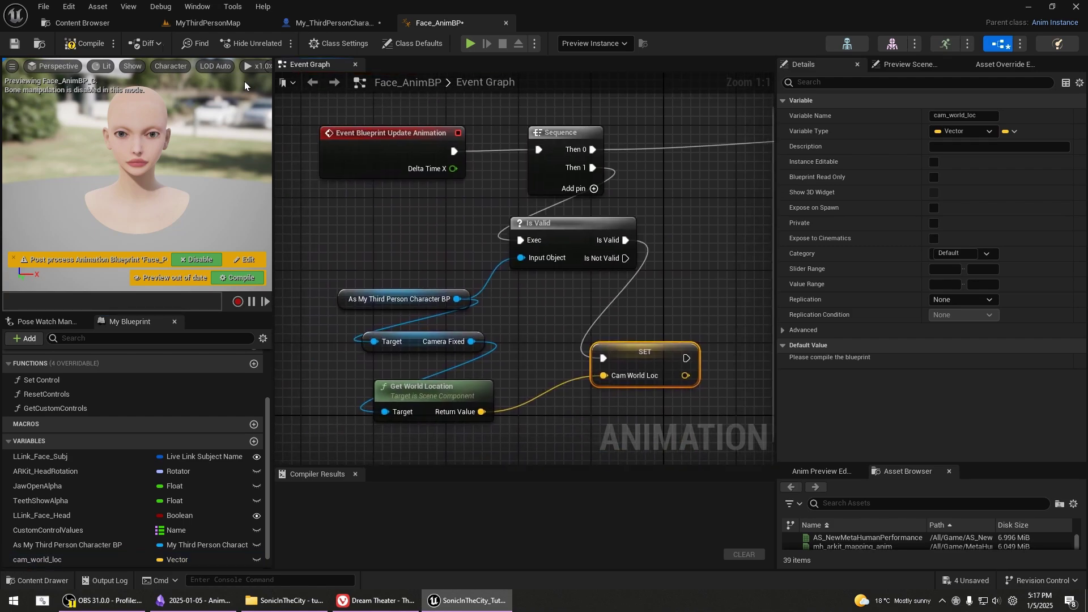
{"action": "key", "text": "F7"}
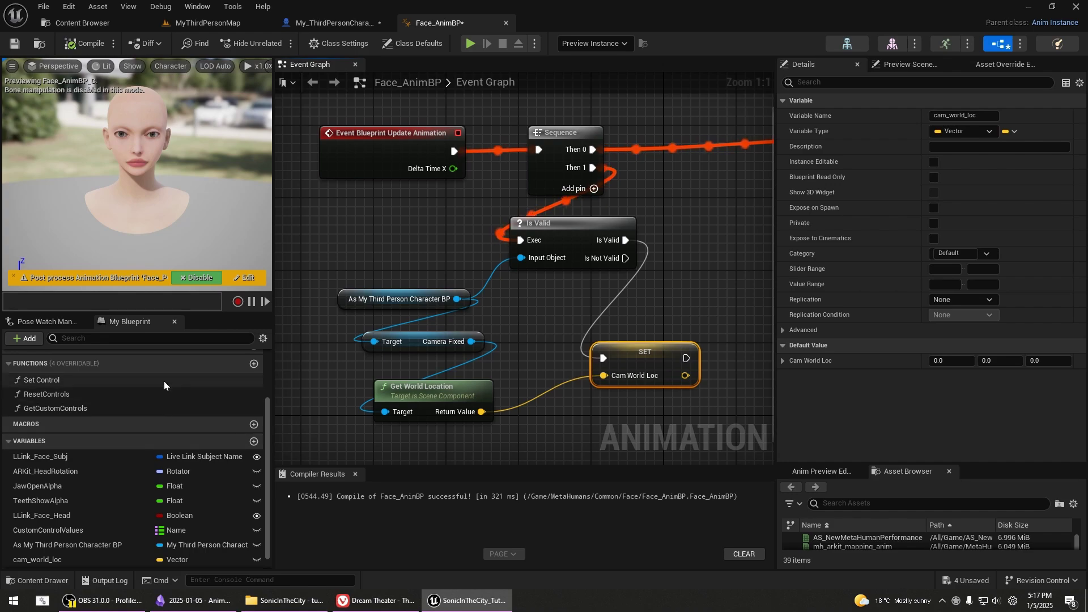
{"action": "scroll", "coordinate": [165, 379], "scroll_direction": "up", "scroll_amount": 2}
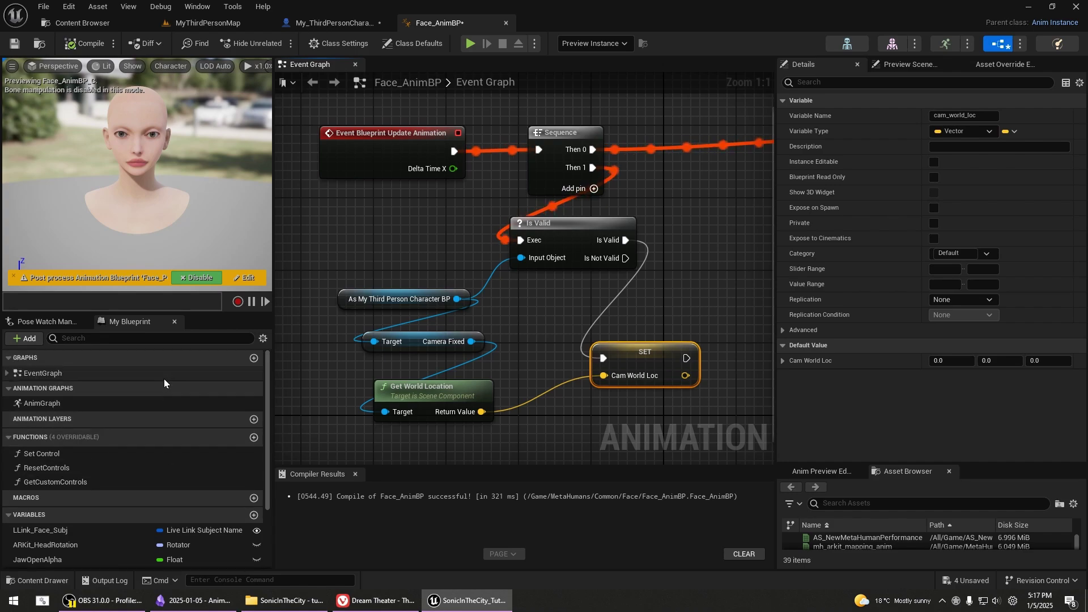
{"action": "left_click", "coordinate": [49, 405]}
Add a Control Rig node in the AnimGraph and place it before Output Pose.
{"action": "double_click", "coordinate": [49, 406]}
{"action": "scroll", "coordinate": [515, 281], "scroll_direction": "up", "scroll_amount": 2}
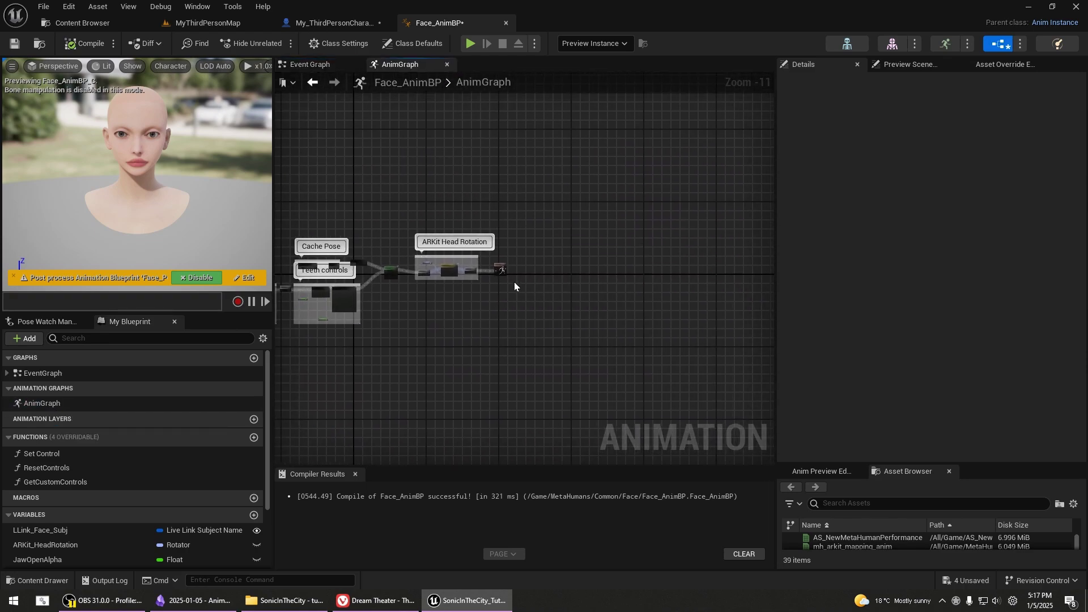
{"action": "scroll", "coordinate": [505, 276], "scroll_direction": "up", "scroll_amount": 2}
{"action": "scroll", "coordinate": [504, 279], "scroll_direction": "up", "scroll_amount": 1}
{"action": "scroll", "coordinate": [510, 323], "scroll_direction": "up", "scroll_amount": 1}
{"action": "right_click_drag", "start_coordinate": [515, 343], "coordinate": [541, 374]}
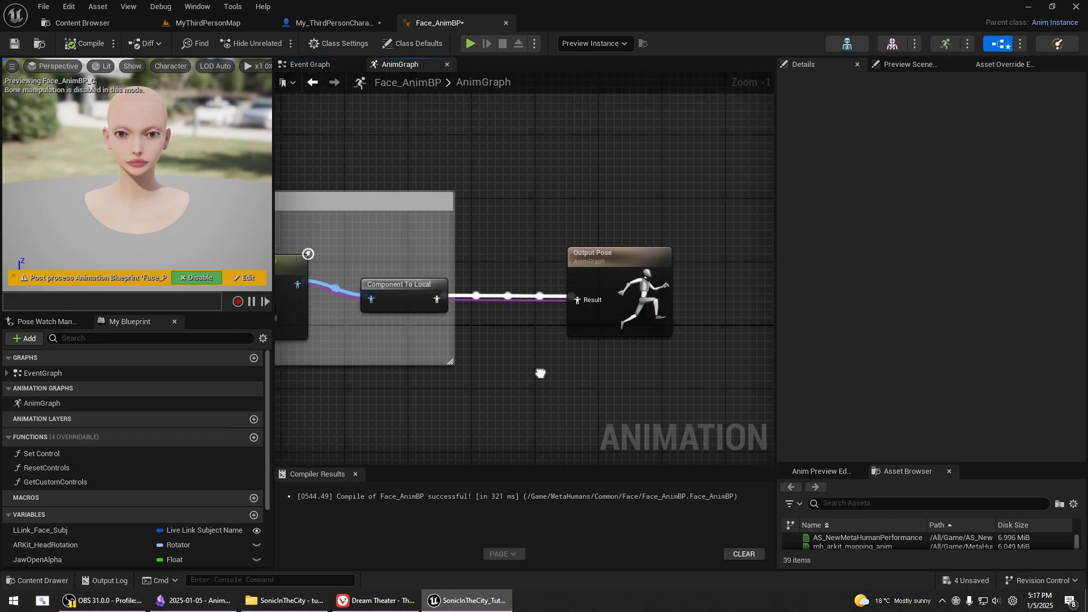
{"action": "right_click", "coordinate": [540, 350]}
{"action": "type", "text": "control rig"}
{"action": "key", "text": "Return"}
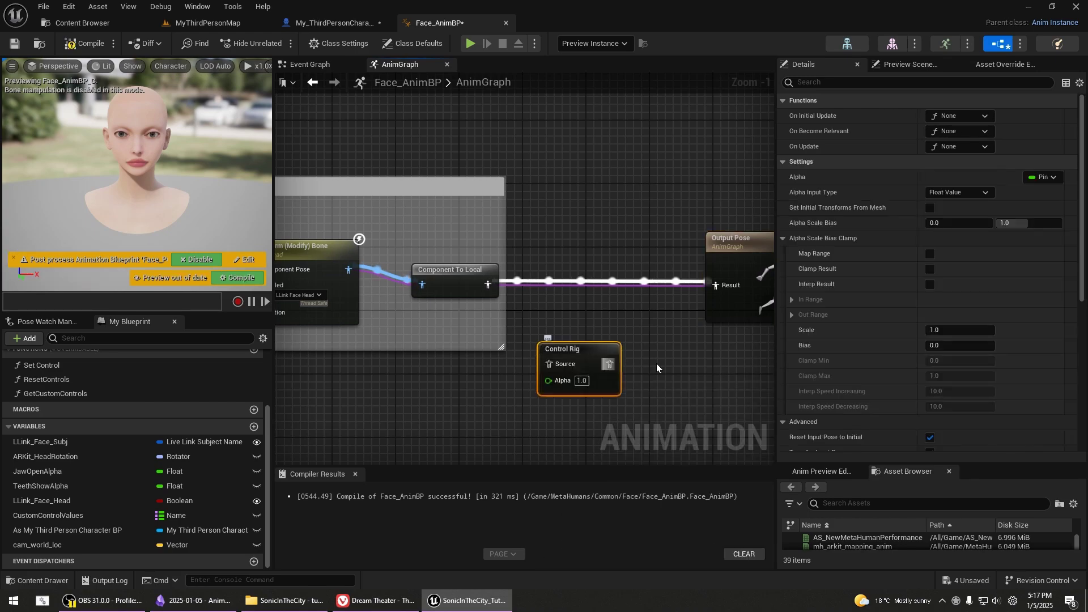
{"action": "mouse_move", "coordinate": [757, 313]}
{"action": "right_mouse_down"}
{"action": "mouse_move", "coordinate": [560, 338]}
{"action": "mouse_move", "coordinate": [679, 325]}
{"action": "right_mouse_up"}
{"action": "mouse_move", "coordinate": [480, 353]}
{"action": "left_mouse_down"}
{"action": "mouse_move", "coordinate": [551, 272]}
{"action": "mouse_move", "coordinate": [717, 291]}
{"action": "left_mouse_up"}
{"action": "right_click_drag", "start_coordinate": [717, 291], "coordinate": [544, 302]}
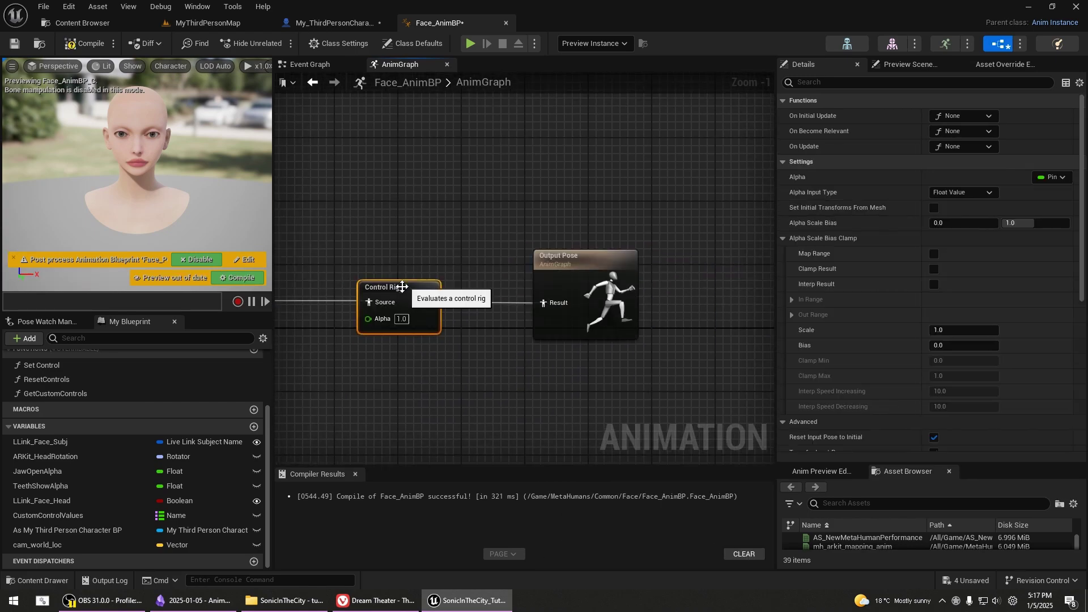
{"action": "scroll", "coordinate": [930, 390], "scroll_direction": "down", "scroll_amount": 5}
Set the node's Control Rig Class to Face_ControlBoard_CtrlRig and recompile.
{"action": "left_click", "coordinate": [950, 383]}
{"action": "type", "text": "face"}
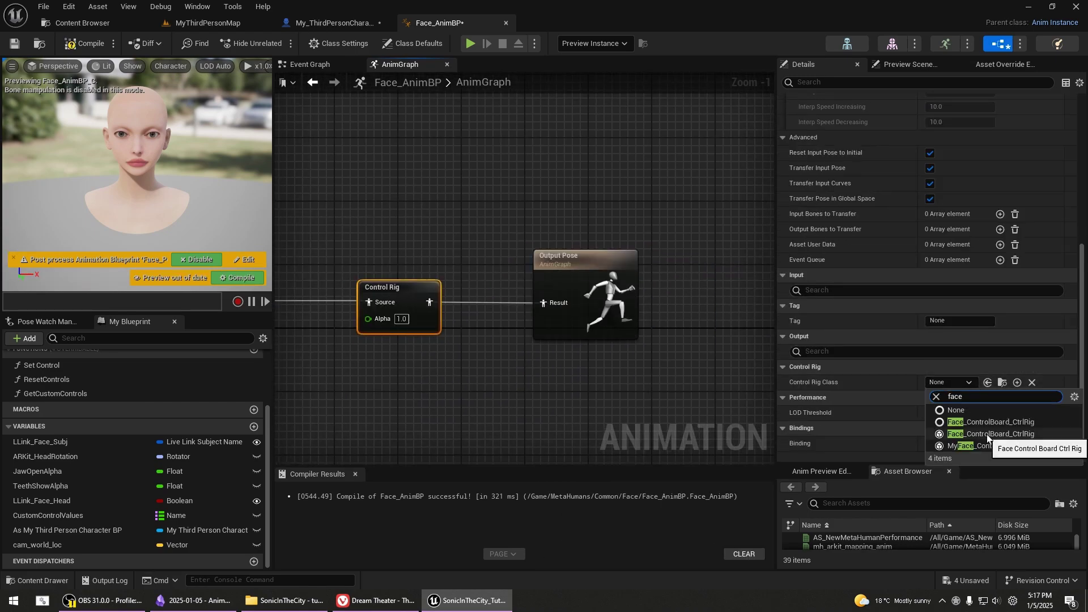
{"action": "left_click", "coordinate": [985, 434]}
{"action": "right_click_drag", "start_coordinate": [457, 388], "coordinate": [595, 365]}
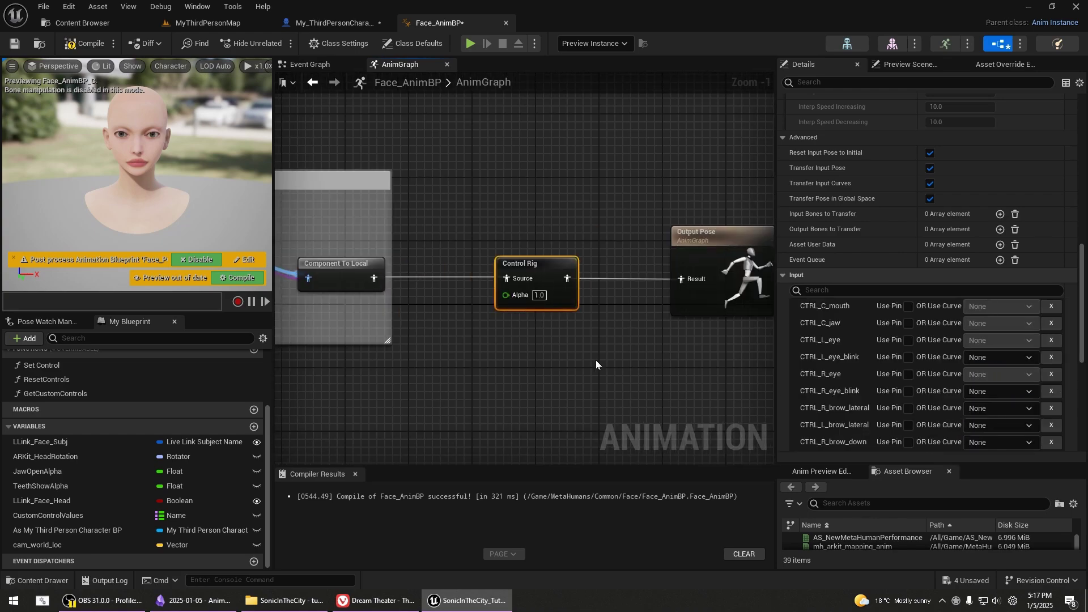
{"action": "key", "text": "F7"}
{"action": "scroll", "coordinate": [866, 203], "scroll_direction": "down", "scroll_amount": 2}
{"action": "scroll", "coordinate": [865, 202], "scroll_direction": "up", "scroll_amount": 3}
{"action": "scroll", "coordinate": [851, 209], "scroll_direction": "down", "scroll_amount": 4}
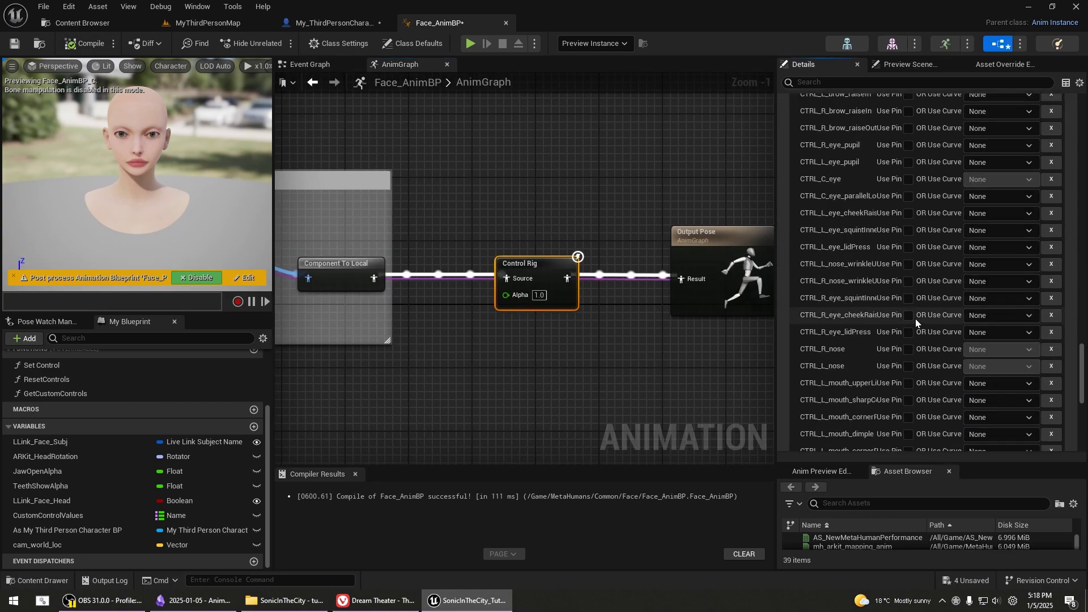
{"action": "scroll", "coordinate": [833, 213], "scroll_direction": "down", "scroll_amount": 3}
{"action": "scroll", "coordinate": [800, 225], "scroll_direction": "up", "scroll_amount": 5}
{"action": "type", "text": "s"}
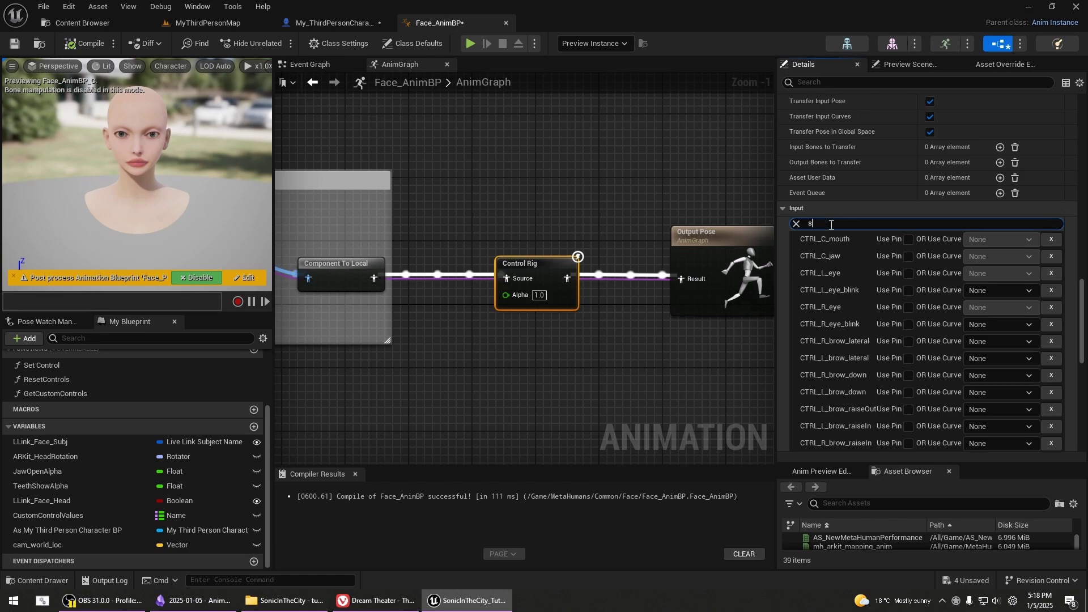
{"action": "type", "text": "witch"}
Expose CTRL Look at Switch and Eyes Aim as pins, split Eyes Aim into components and recompile.
{"action": "left_click", "coordinate": [908, 239]}
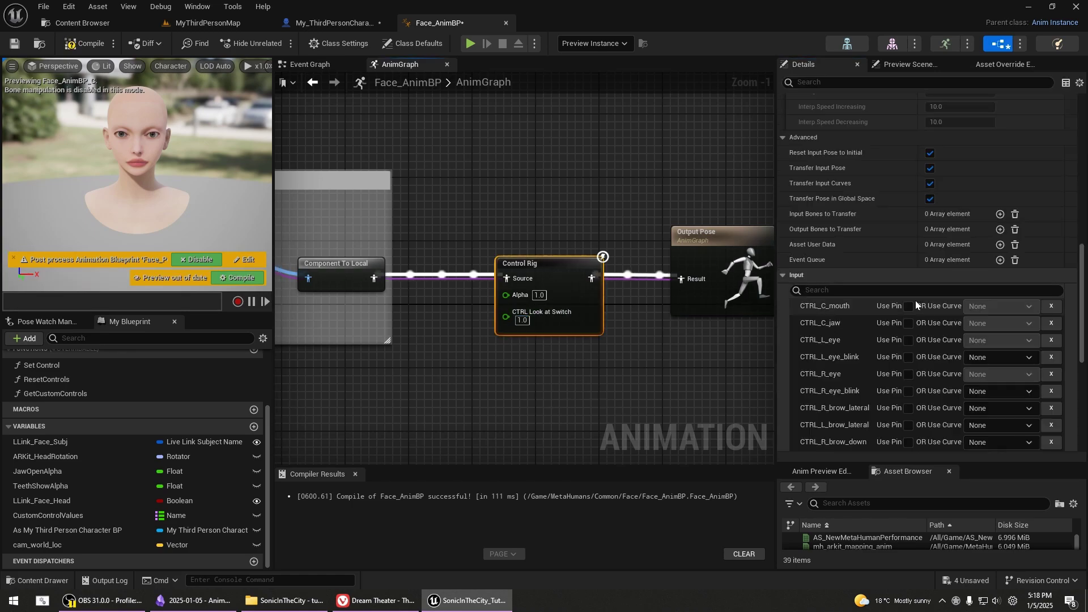
{"action": "type", "text": "eyes"}
{"action": "left_click", "coordinate": [908, 306]}
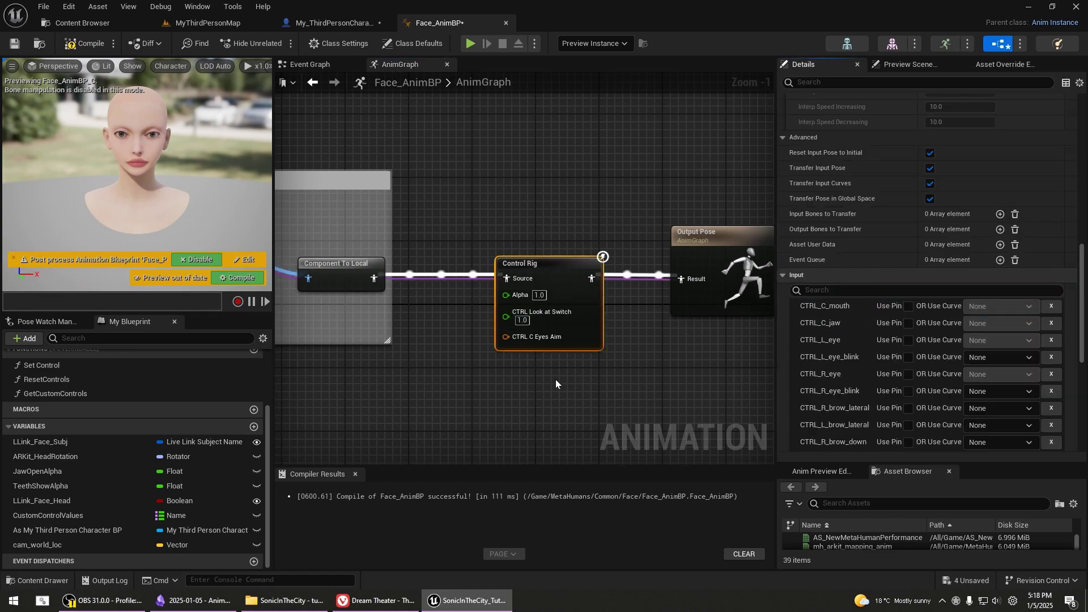
{"action": "right_click_drag", "start_coordinate": [571, 340], "coordinate": [632, 333]}
{"action": "right_click", "coordinate": [600, 340]}
{"action": "left_click", "coordinate": [510, 394]}
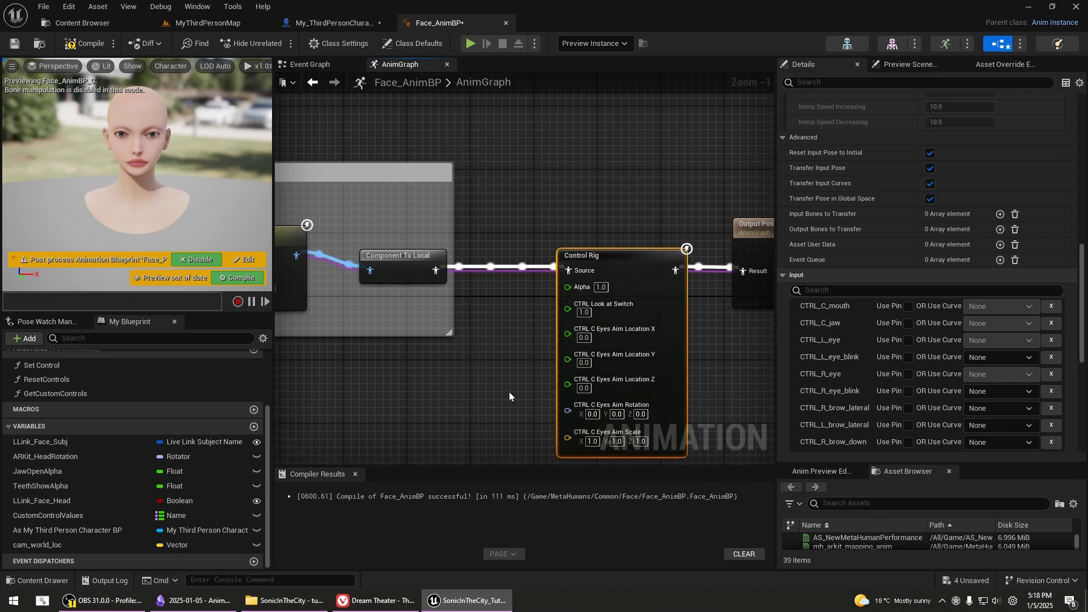
{"action": "left_click", "coordinate": [85, 43]}
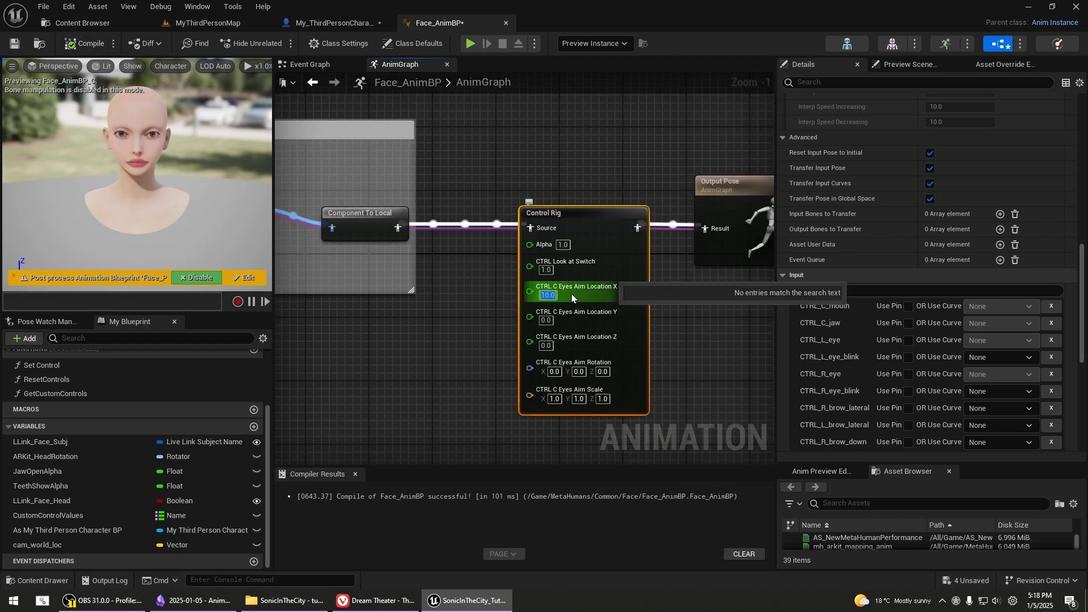
{"action": "type", "text": "0"}
Test a Location X value on the Eyes Aim pin, recompile, then stop exposing the eyes aim input.
{"action": "key", "text": "Return"}
{"action": "key", "text": "F7"}
{"action": "left_click", "coordinate": [579, 298]}
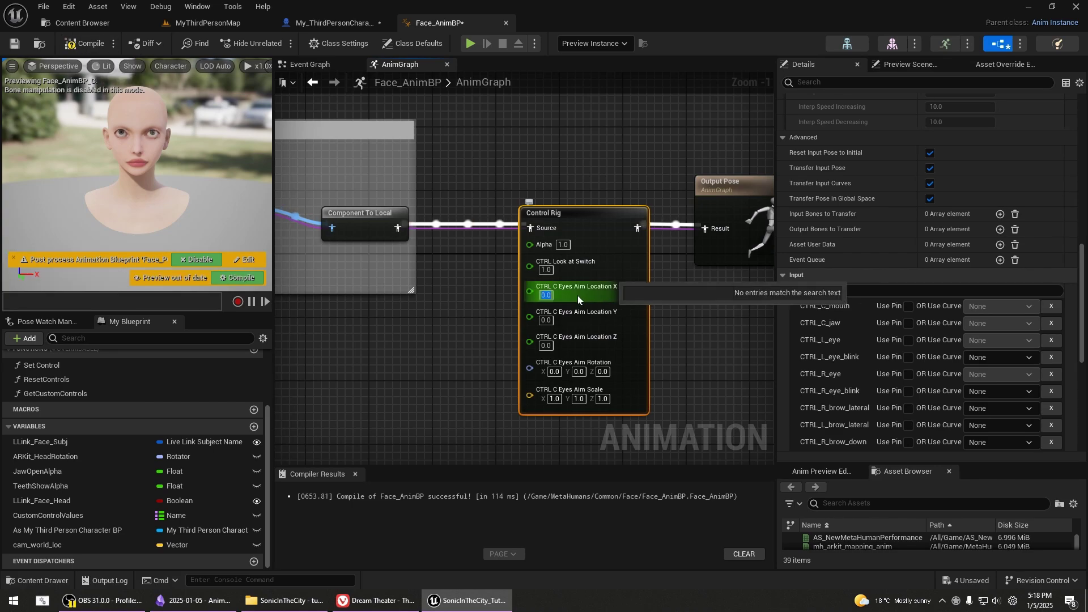
{"action": "key", "text": "Return"}
{"action": "key", "text": "F7"}
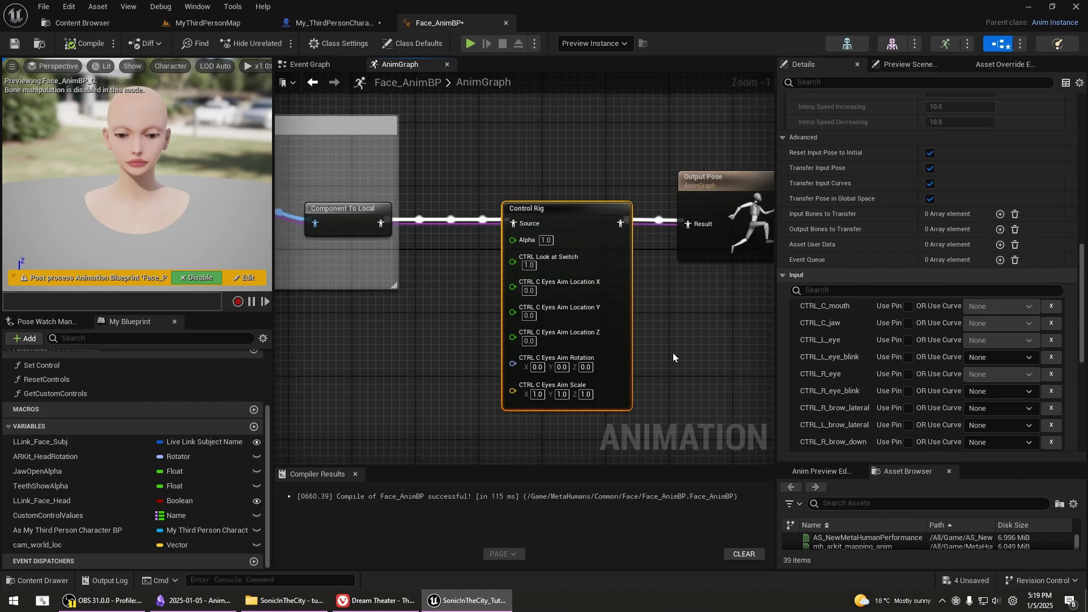
{"action": "left_click", "coordinate": [901, 290]}
{"action": "type", "text": "eyes"}
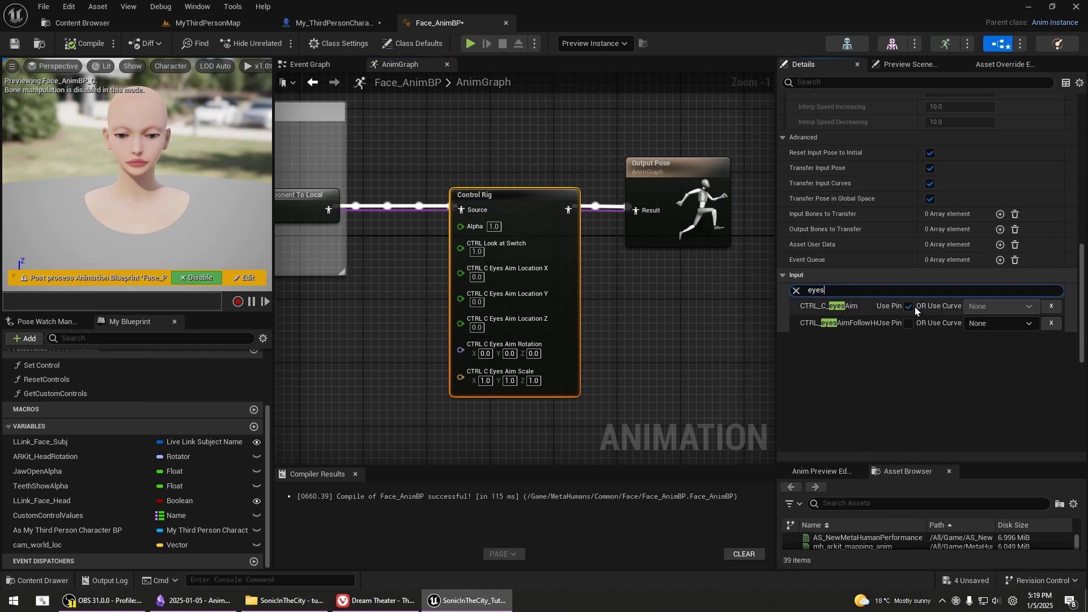
{"action": "left_click", "coordinate": [909, 307]}
Place a cam_world_loc getter in the AnimGraph beside the Control Rig node.
{"action": "mouse_move", "coordinate": [39, 545]}
{"action": "left_mouse_down", "text": "ctrl"}
{"action": "mouse_move", "coordinate": [367, 400]}
{"action": "mouse_move", "coordinate": [435, 336]}
{"action": "left_mouse_up", "text": "ctrl"}
{"action": "left_click", "coordinate": [530, 206]}
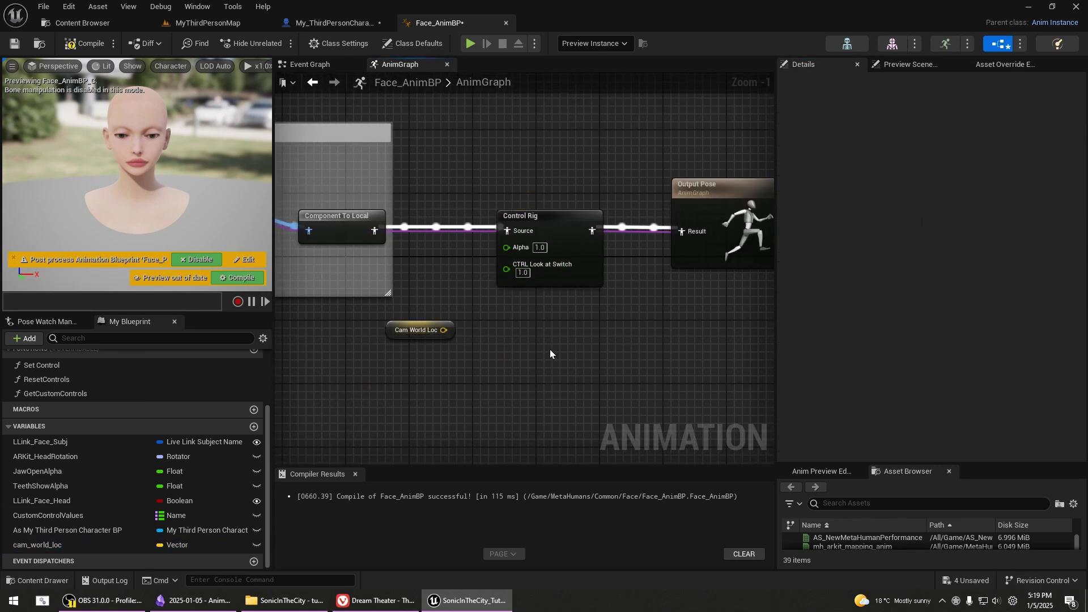
{"action": "left_click", "coordinate": [555, 245]}
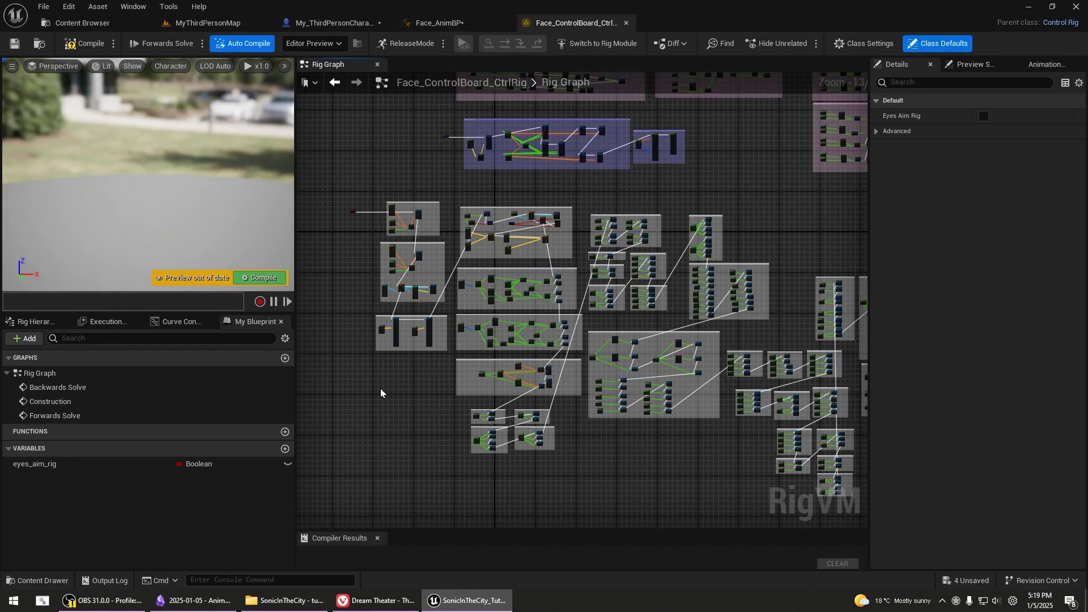
{"action": "scroll", "coordinate": [380, 388], "scroll_direction": "down", "scroll_amount": 1}
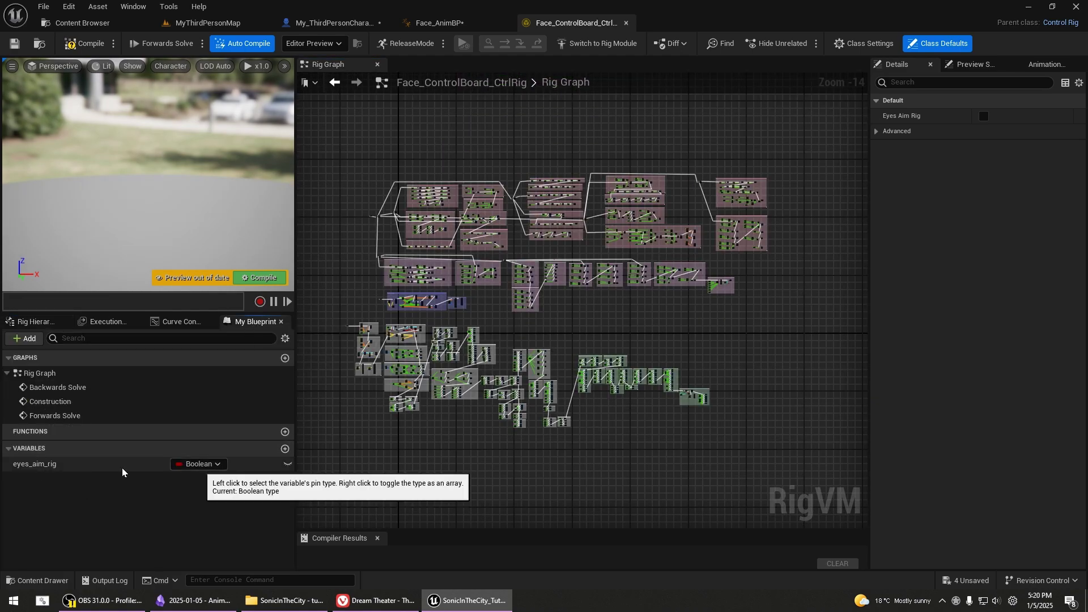
Add a Vector variable named cam_world_loc to Face_ControlBoard_CtrlRig.
{"action": "left_click", "coordinate": [285, 449]}
{"action": "type", "text": "cam_"}
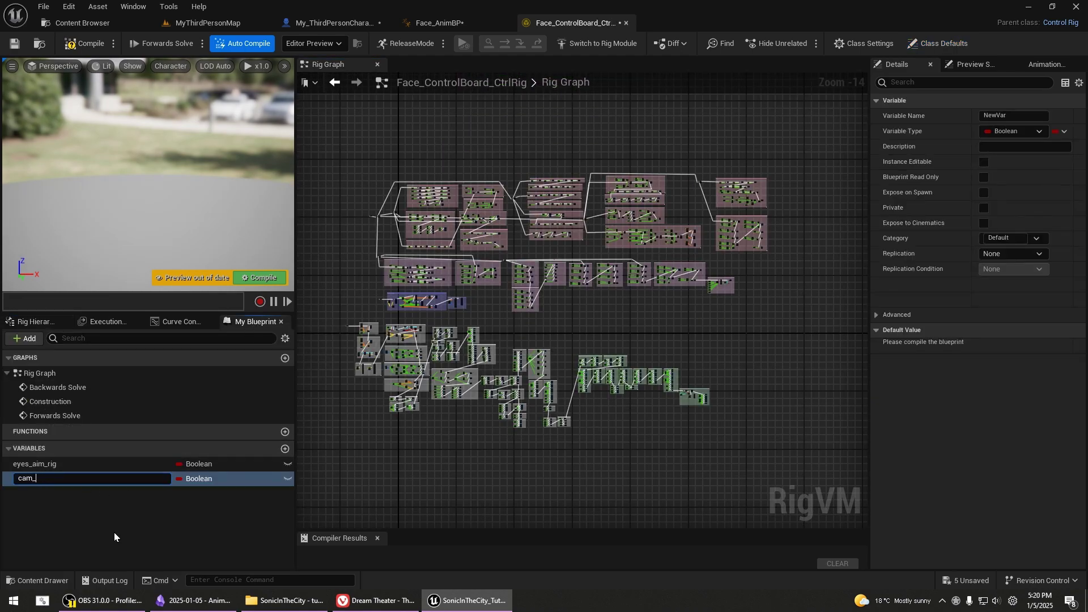
{"action": "type", "text": "wlord_loc"}
{"action": "key", "text": "Return"}
{"action": "key", "text": "F2"}
{"action": "key", "text": "Left"}
{"action": "key", "text": "Left"}
{"action": "key", "text": "Left"}
{"action": "type", "text": "l"}
{"action": "key", "text": "Return"}
{"action": "left_click", "coordinate": [199, 478]}
{"action": "left_click", "coordinate": [205, 344]}
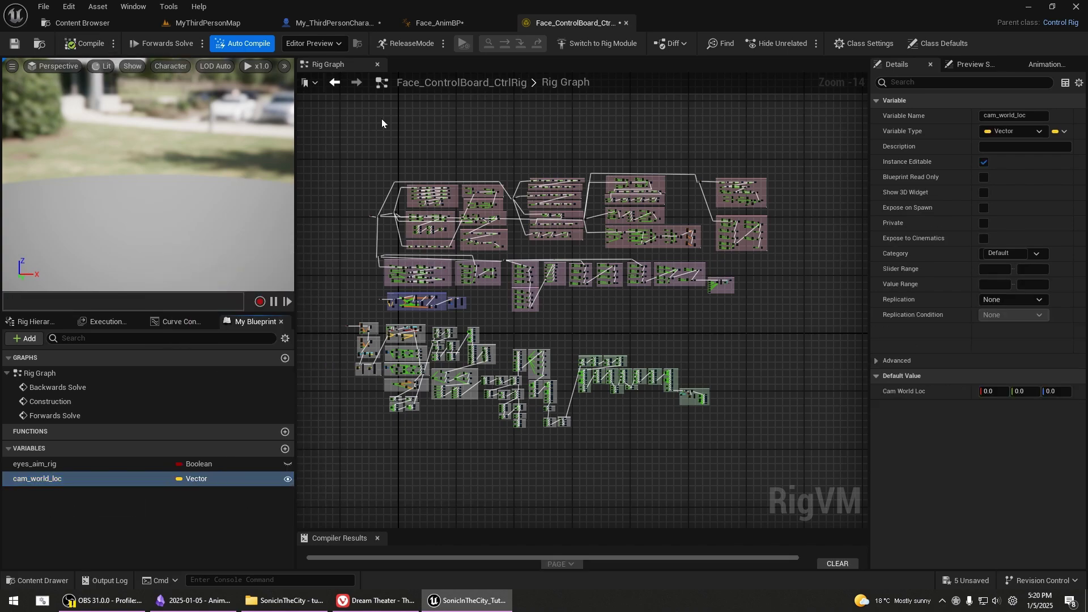
Expose the new Cam World Loc input pin on Face_AnimBP's Control Rig node.
{"action": "left_click", "coordinate": [437, 24]}
{"action": "scroll", "coordinate": [939, 339], "scroll_direction": "down", "scroll_amount": 5}
{"action": "left_click", "coordinate": [906, 338]}
{"action": "left_click", "coordinate": [570, 23]}
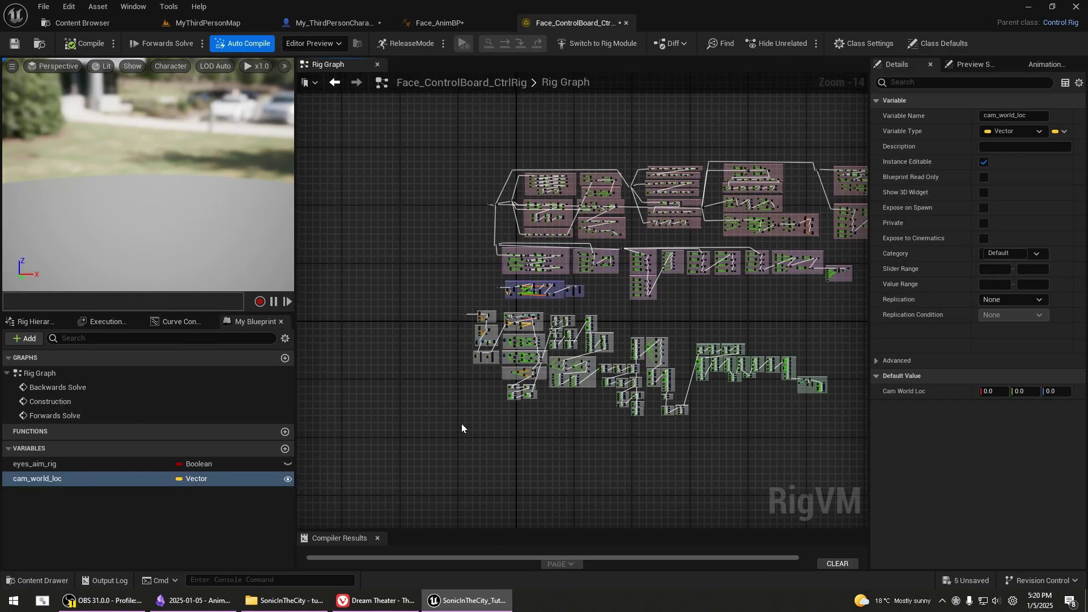
{"action": "right_click_drag", "start_coordinate": [496, 436], "coordinate": [393, 411]}
{"action": "left_click", "coordinate": [306, 379]}
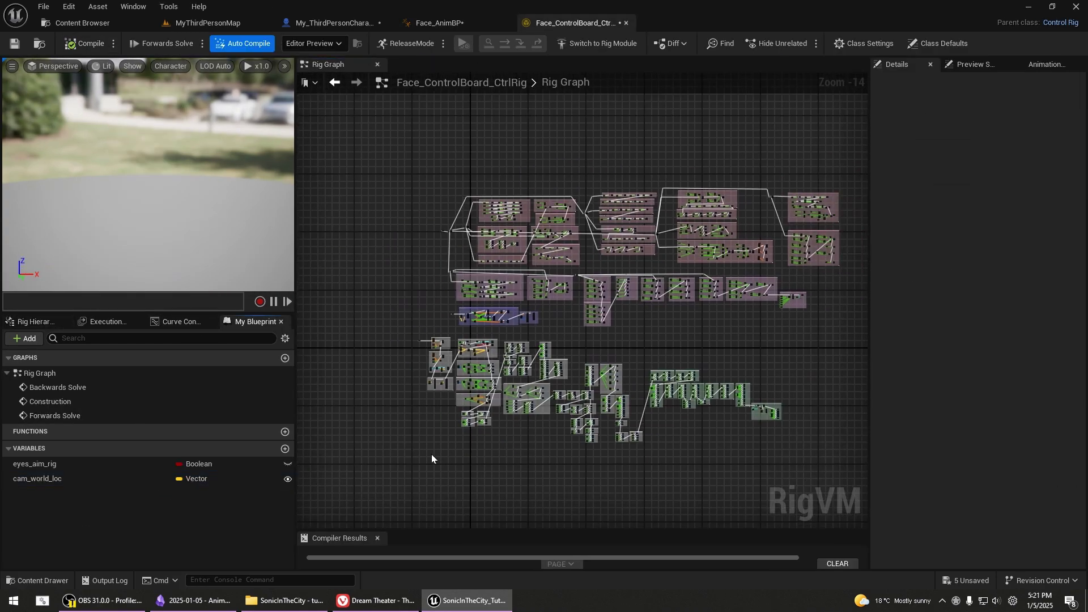
{"action": "scroll", "coordinate": [413, 421], "scroll_direction": "up", "scroll_amount": 2}
{"action": "scroll", "coordinate": [437, 396], "scroll_direction": "up", "scroll_amount": 8}
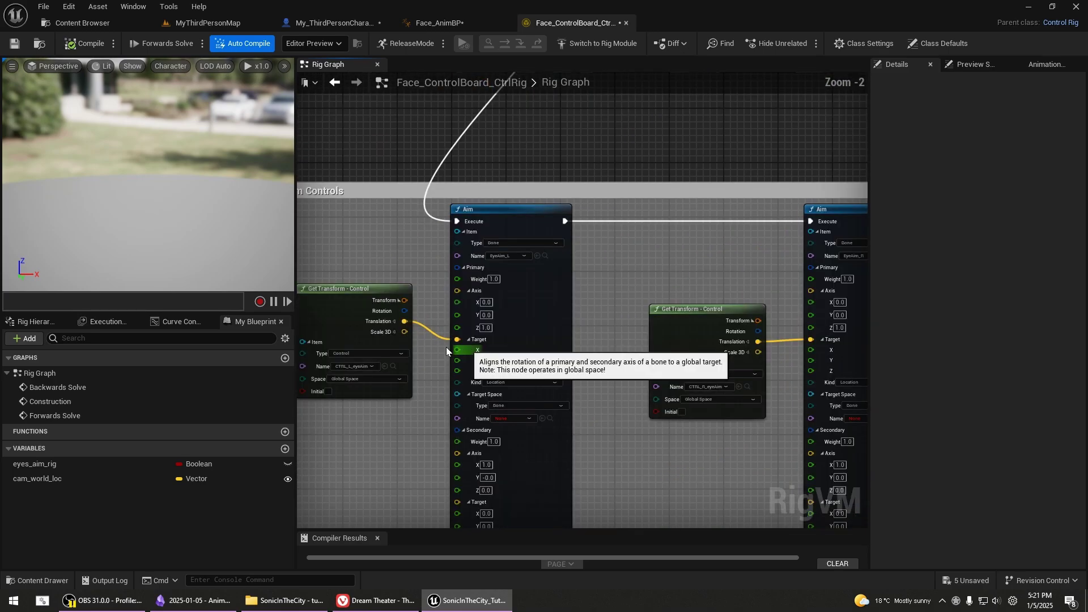
{"action": "scroll", "coordinate": [512, 268], "scroll_direction": "up", "scroll_amount": 4}
{"action": "scroll", "coordinate": [512, 269], "scroll_direction": "up", "scroll_amount": 2}
{"action": "scroll", "coordinate": [446, 117], "scroll_direction": "down", "scroll_amount": 2}
{"action": "scroll", "coordinate": [536, 313], "scroll_direction": "up", "scroll_amount": 2}
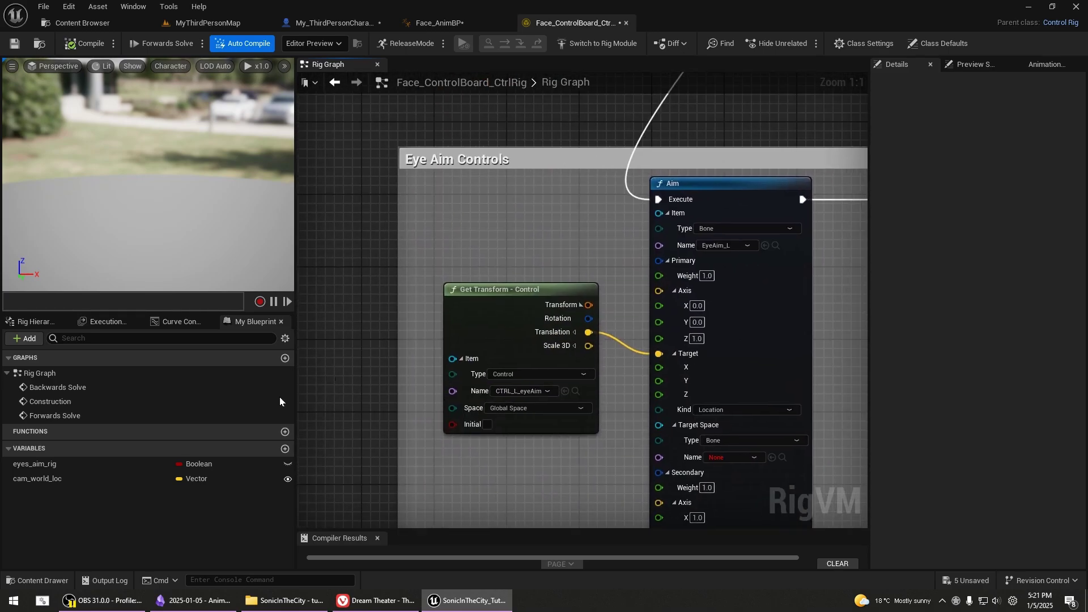
Drop a Get cam_world_loc node onto the Eye Aim Controls area and pull from its Value to add a From World node.
{"action": "mouse_move", "coordinate": [256, 478]}
{"action": "left_mouse_down"}
{"action": "mouse_move", "coordinate": [229, 443]}
{"action": "mouse_move", "coordinate": [348, 157]}
{"action": "left_mouse_up"}
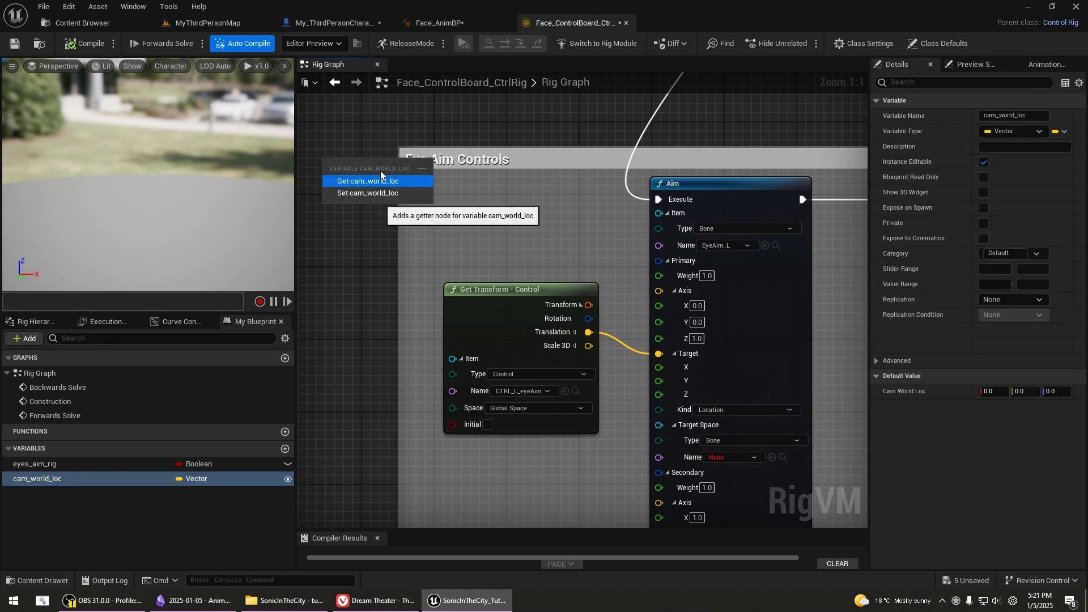
{"action": "left_click", "coordinate": [380, 175]}
{"action": "left_click_drag", "start_coordinate": [417, 217], "coordinate": [488, 240]}
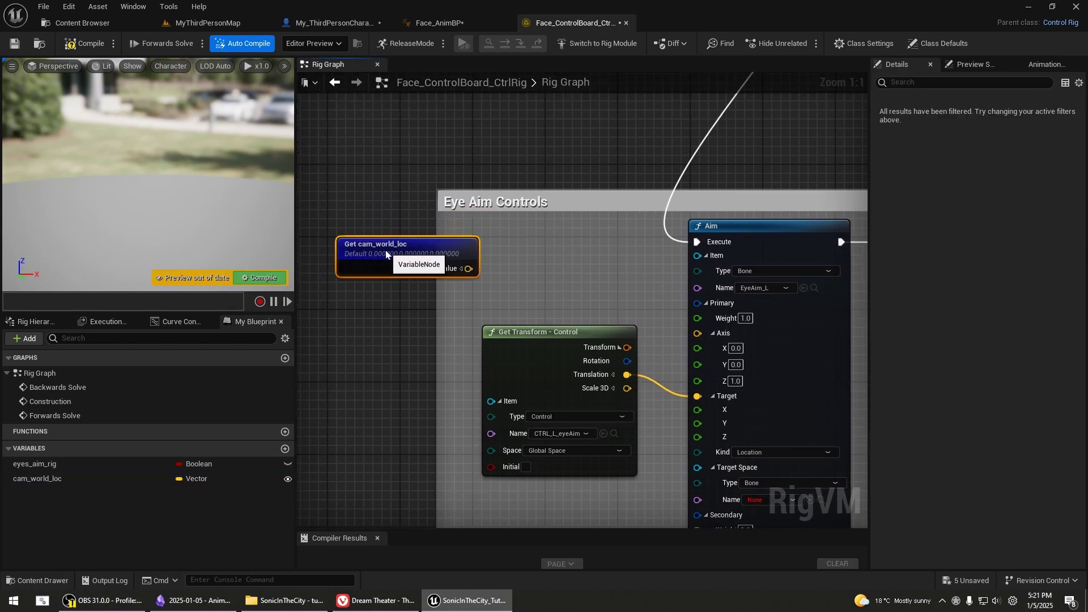
{"action": "left_click_drag", "start_coordinate": [487, 241], "coordinate": [406, 231]}
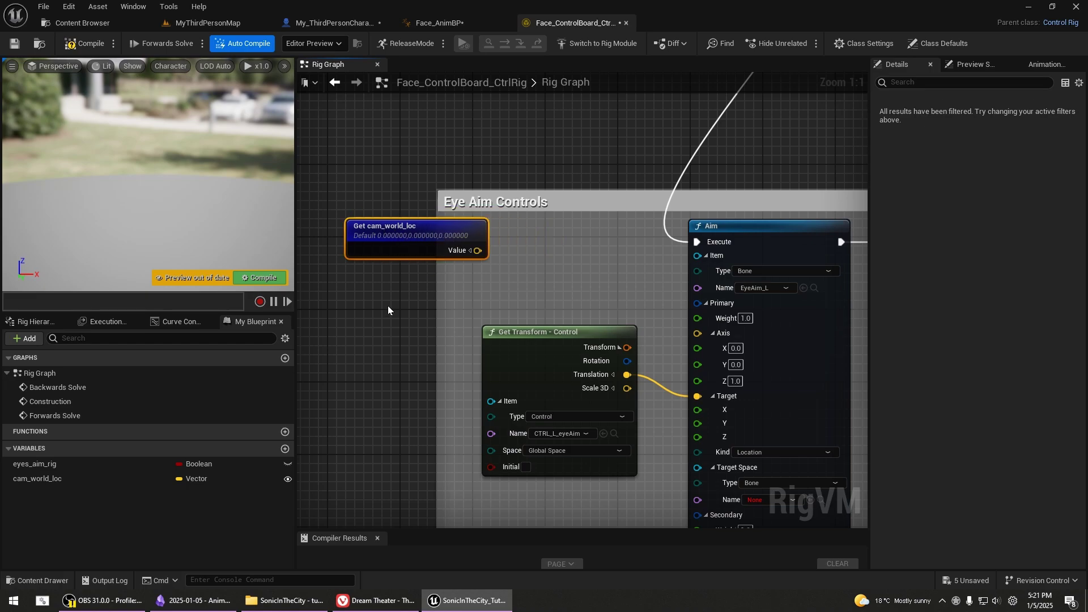
{"action": "left_click_drag", "start_coordinate": [476, 250], "coordinate": [516, 249]}
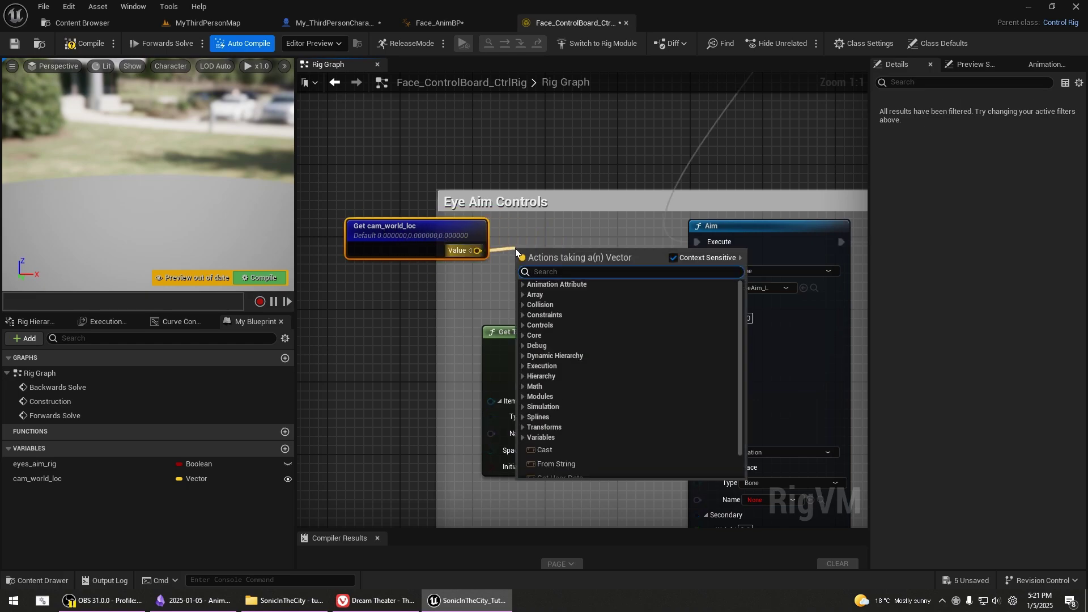
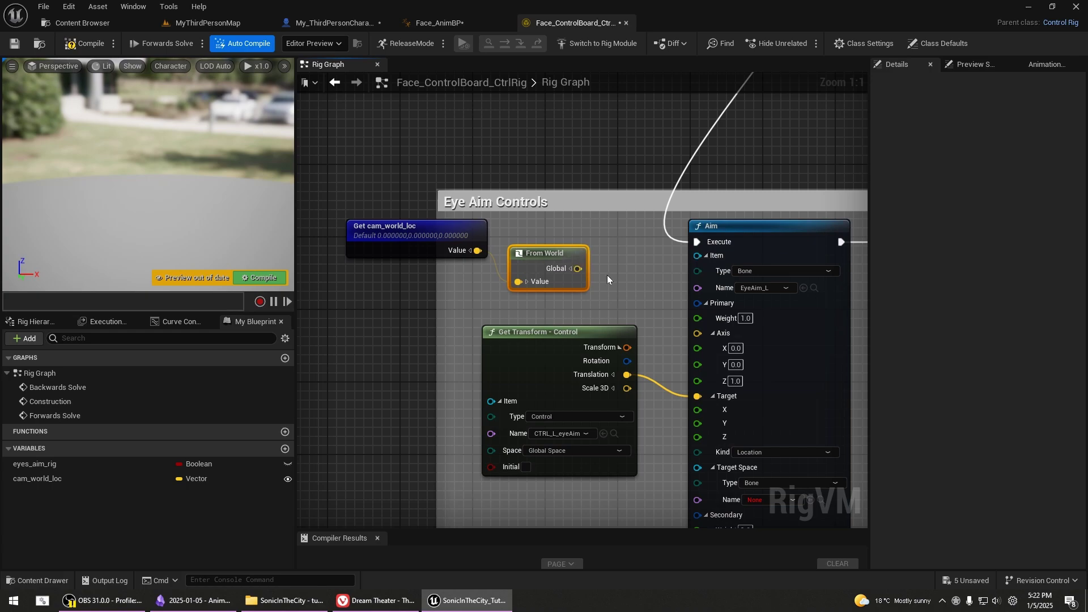
Wire the From World node's Global output into the eye Aim nodes' Target pins.
{"action": "left_click_drag", "start_coordinate": [545, 254], "coordinate": [445, 272]}
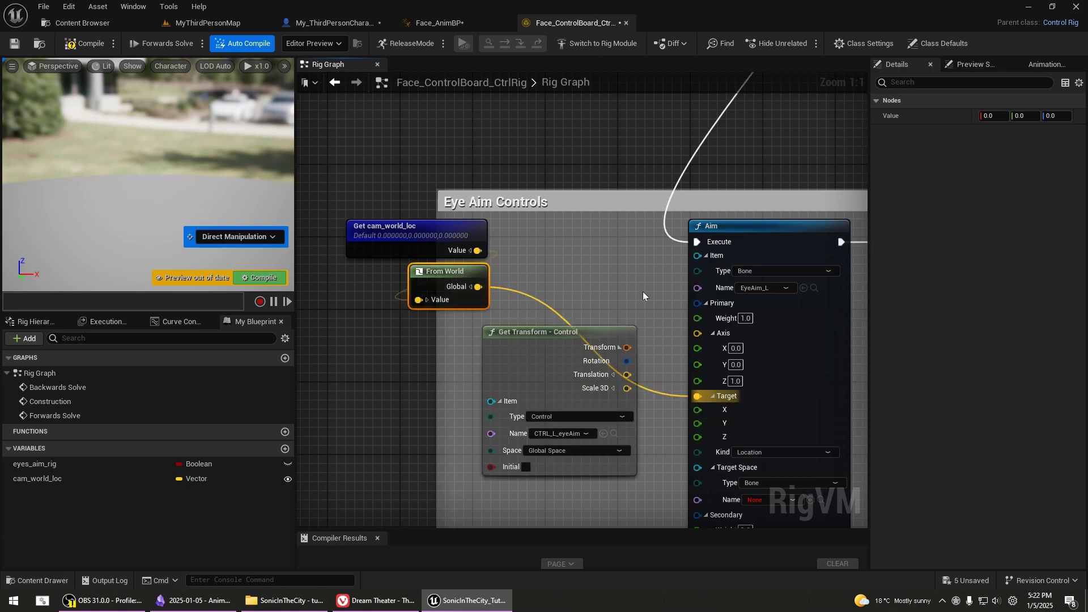
{"action": "scroll", "coordinate": [360, 234], "scroll_direction": "down", "scroll_amount": 2}
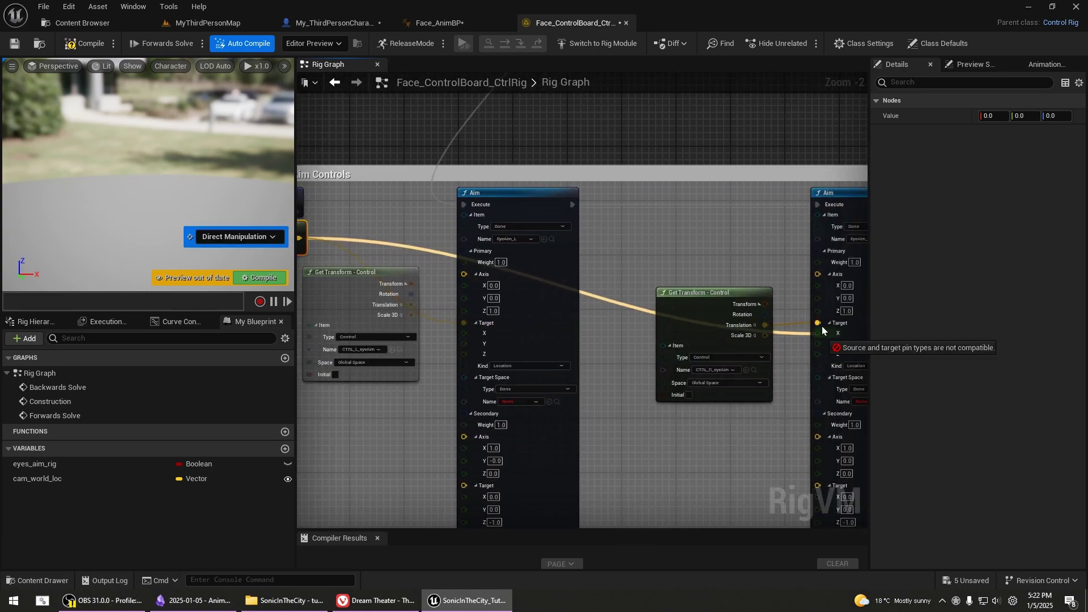
{"action": "left_click_drag", "start_coordinate": [360, 238], "coordinate": [819, 323]}
{"action": "scroll", "coordinate": [554, 233], "scroll_direction": "down", "scroll_amount": 6}
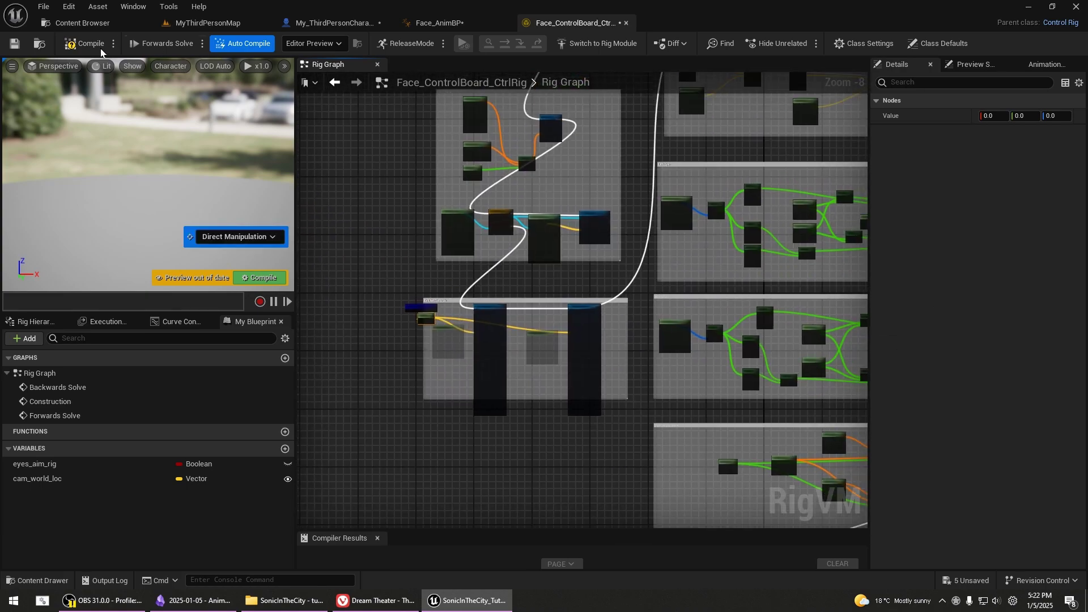
Return through Face_AnimBP to the MyThirdPersonMap level.
{"action": "left_click", "coordinate": [439, 23]}
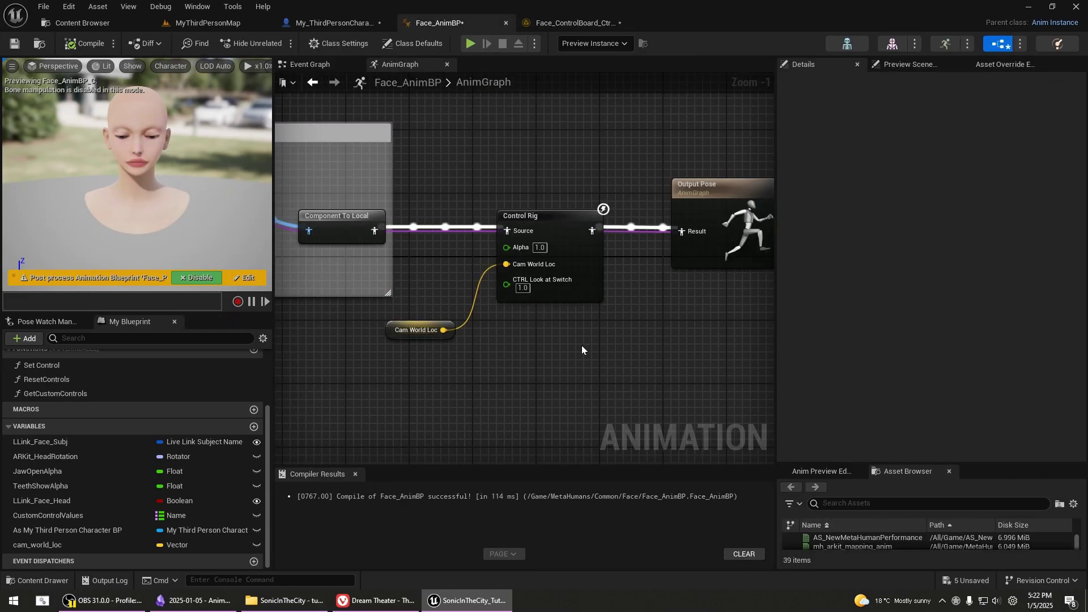
{"action": "left_click", "coordinate": [208, 23]}
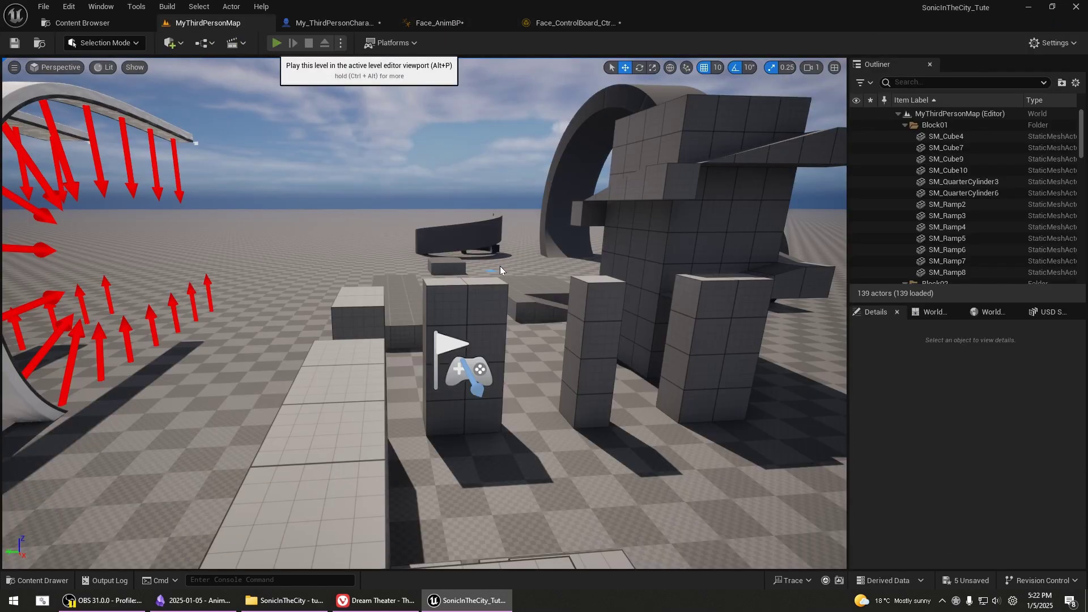
Start Play-in-Editor, capture the mouse and walk the character to watch the eyes track the camera.
{"action": "left_click", "coordinate": [235, 40]}
{"action": "left_click", "coordinate": [536, 321]}
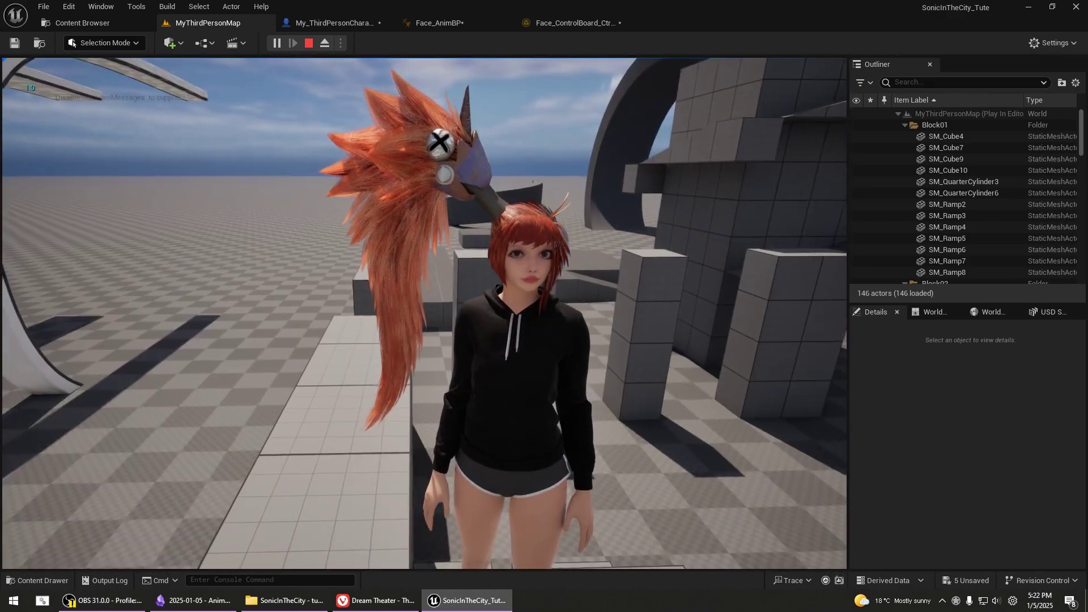
{"action": "key", "text": "s"}
{"action": "key", "text": "s"}
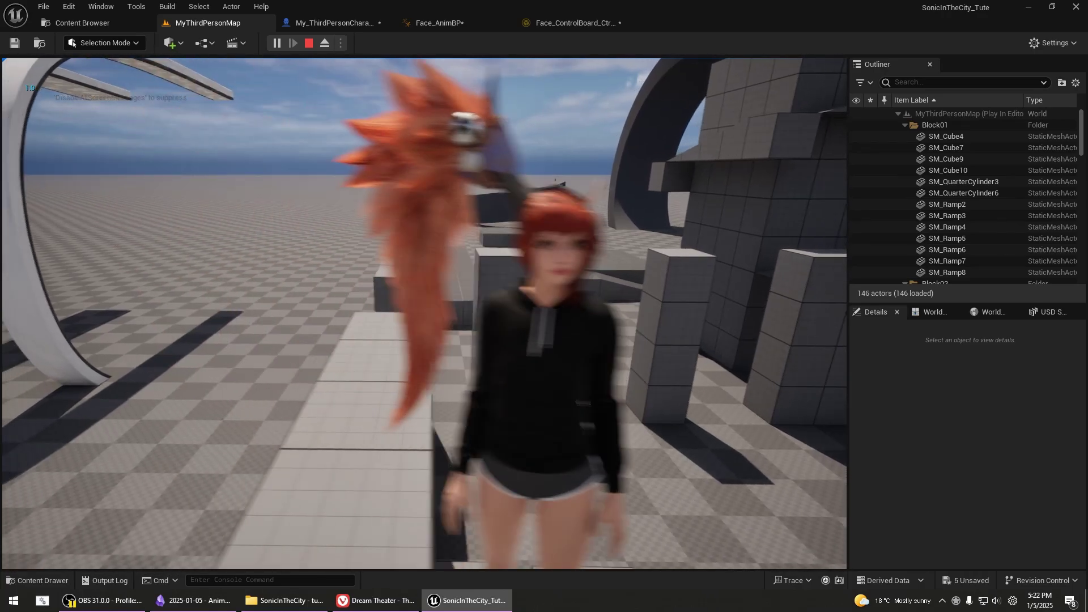